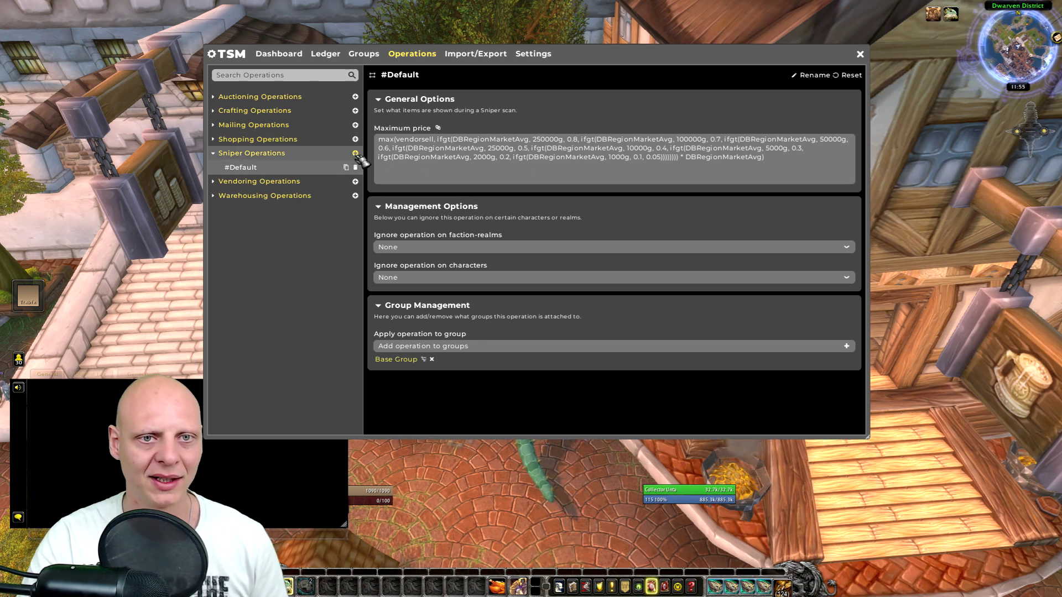
- Add a new Sniper operation named Tidespray Linen and enter its maximum price formula
left_click(355, 154)
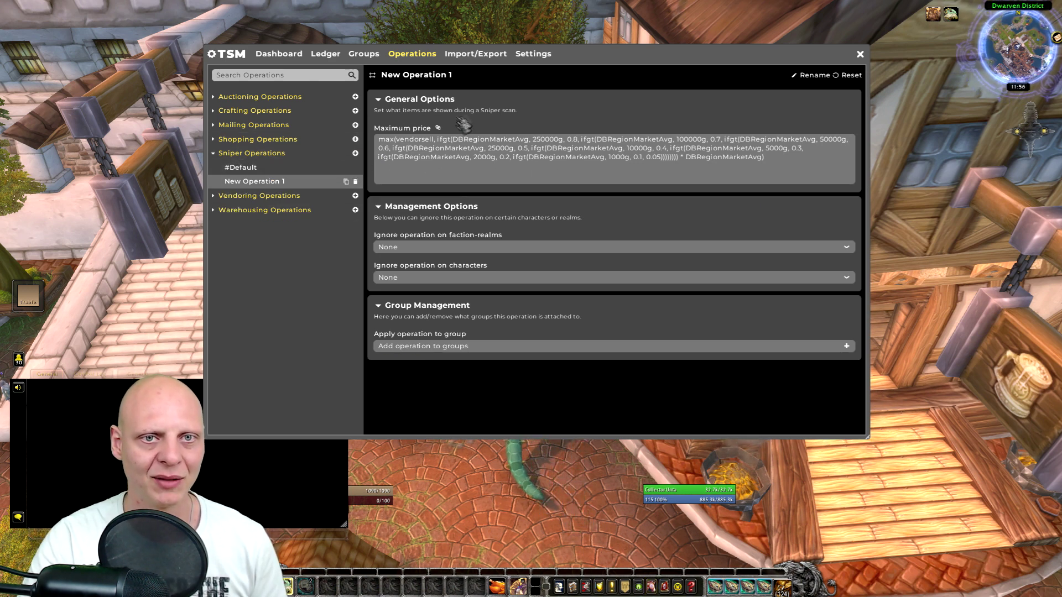
left_click(796, 75)
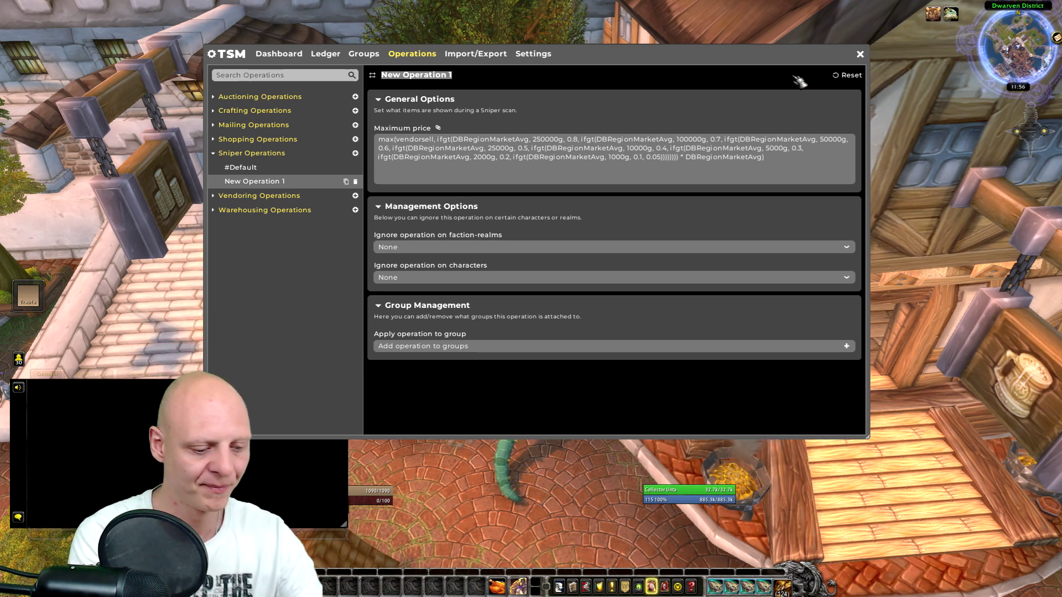
type("Tidespray Linen")
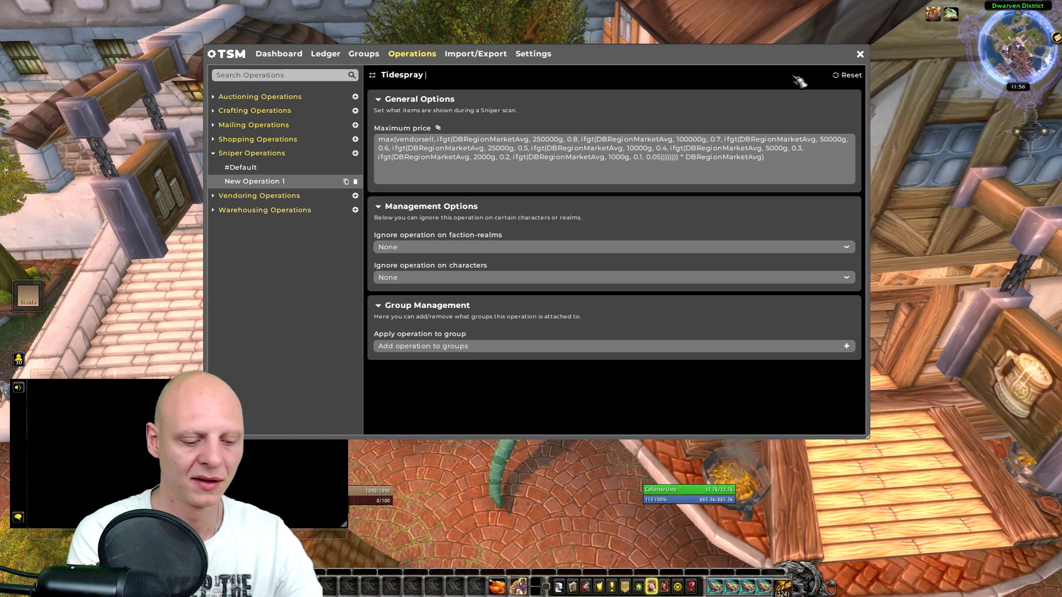
key("Return")
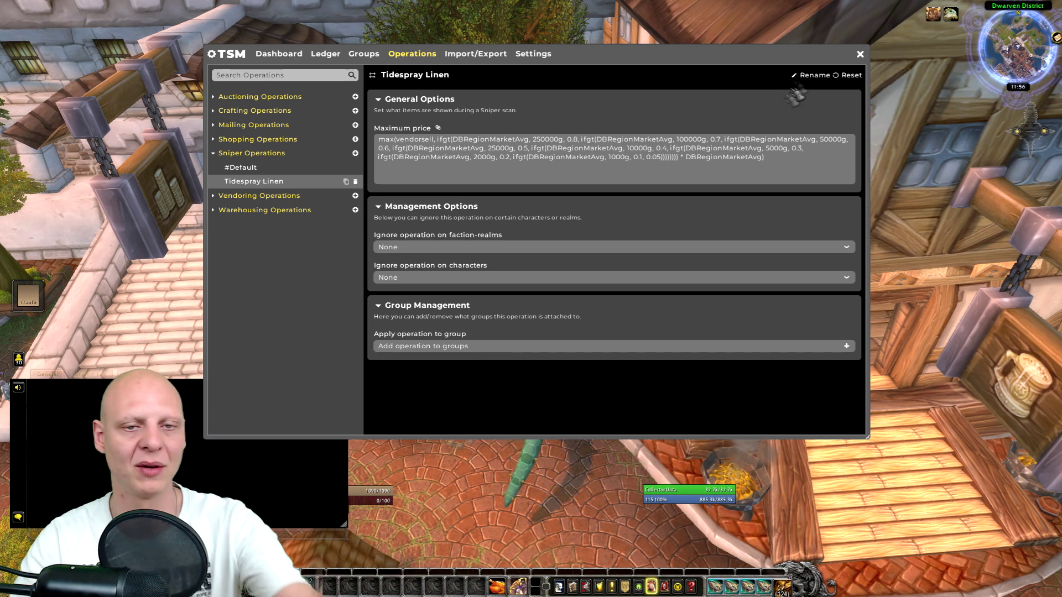
left_click(756, 164)
type("2g 50s")
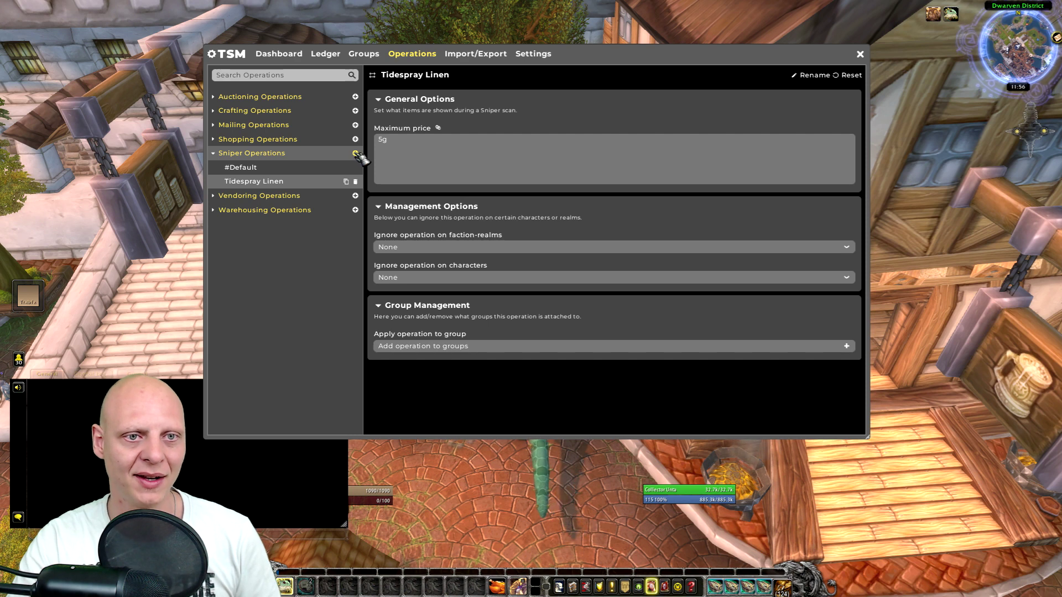
- Add a Sniper operation named BfA Herbs with maximum price 5g
left_click(355, 153)
left_click(798, 76)
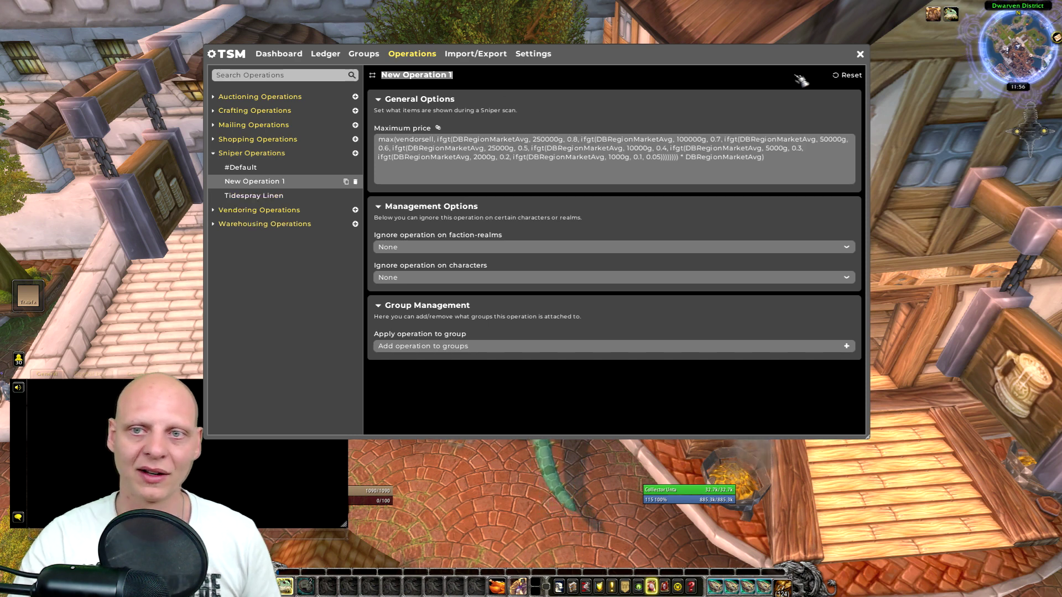
type("BfA Herbs")
key("Return")
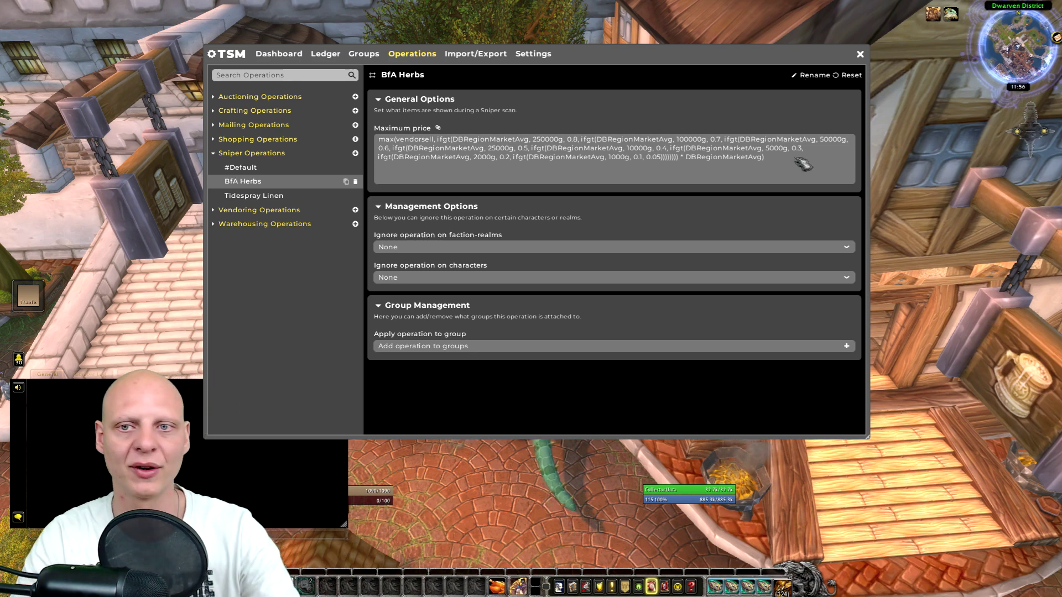
left_click(802, 162)
type("5g")
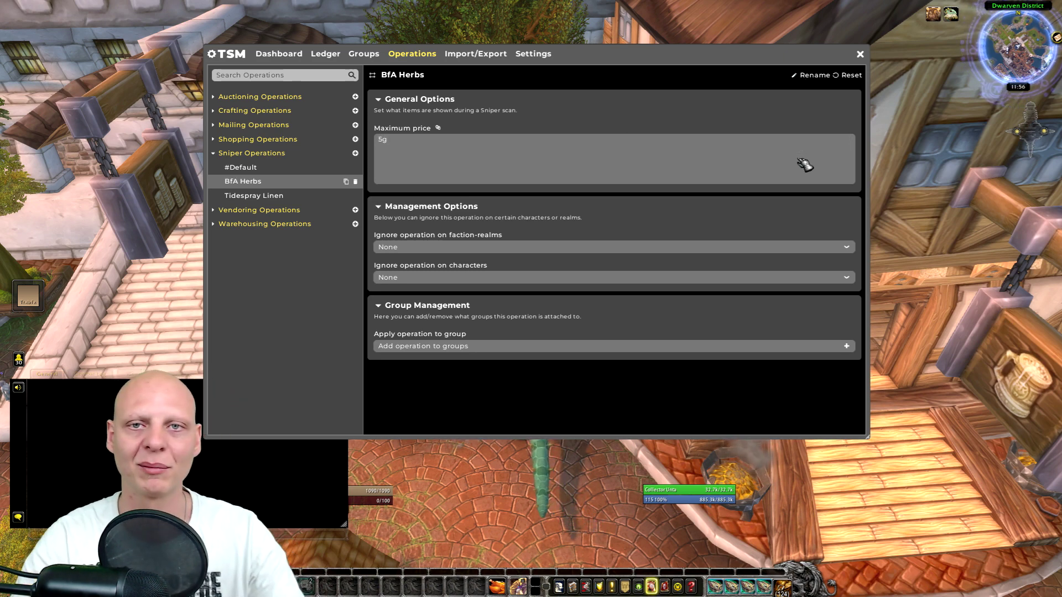
- Add a Sniper operation named Volatiles with maximum price max(80% dbmarket, 60g)
left_click(355, 154)
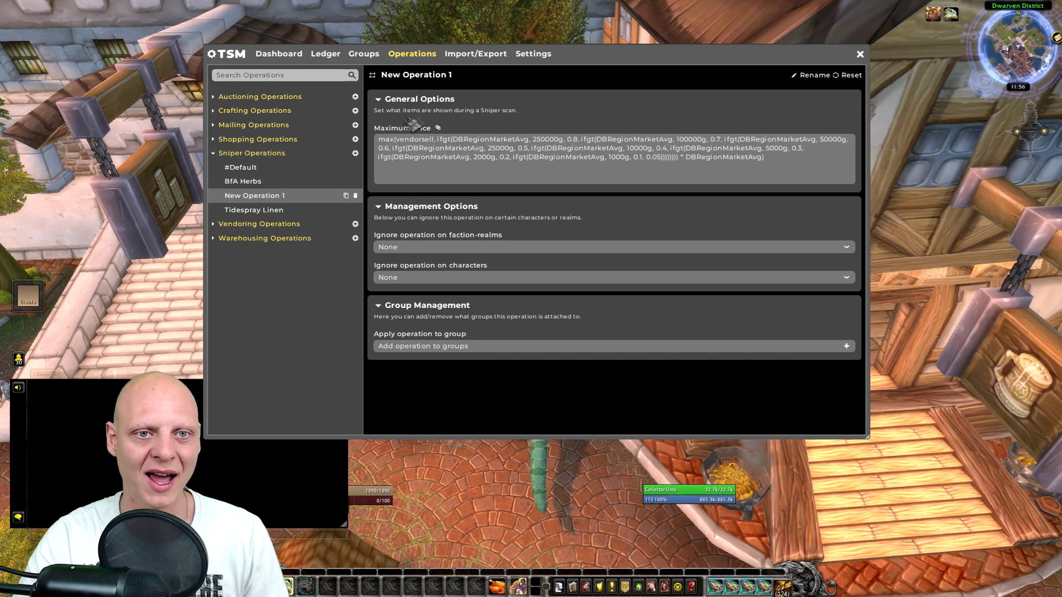
left_click(809, 78)
type("V")
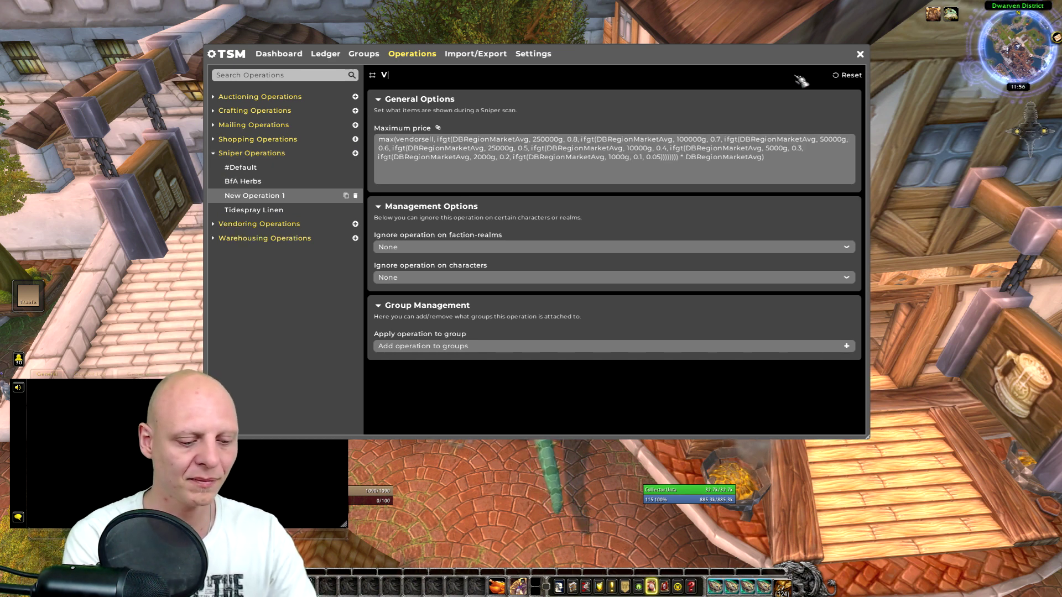
type("olatiles")
key("Return")
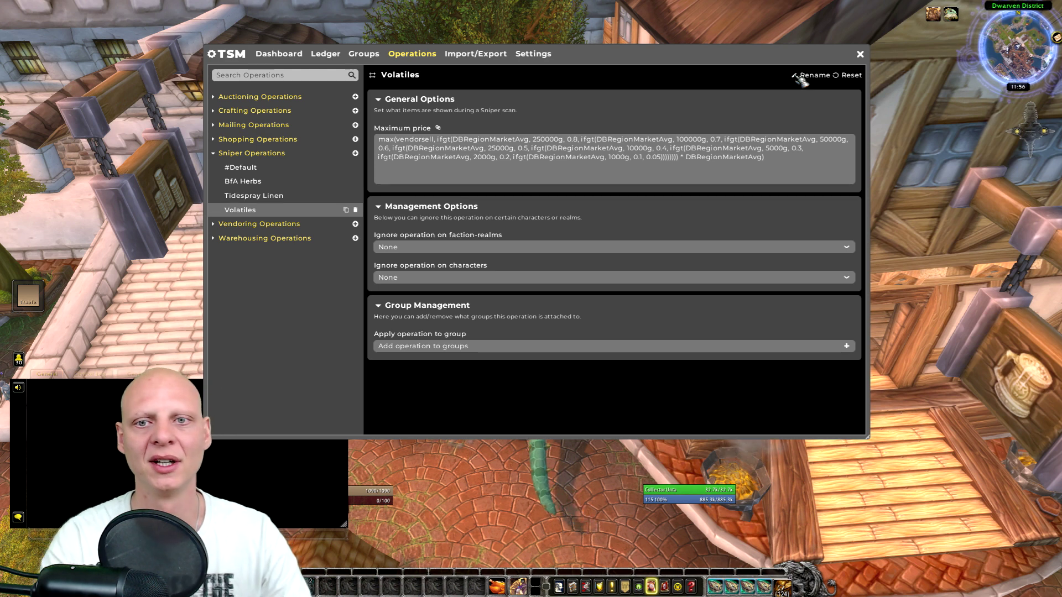
left_click(811, 164)
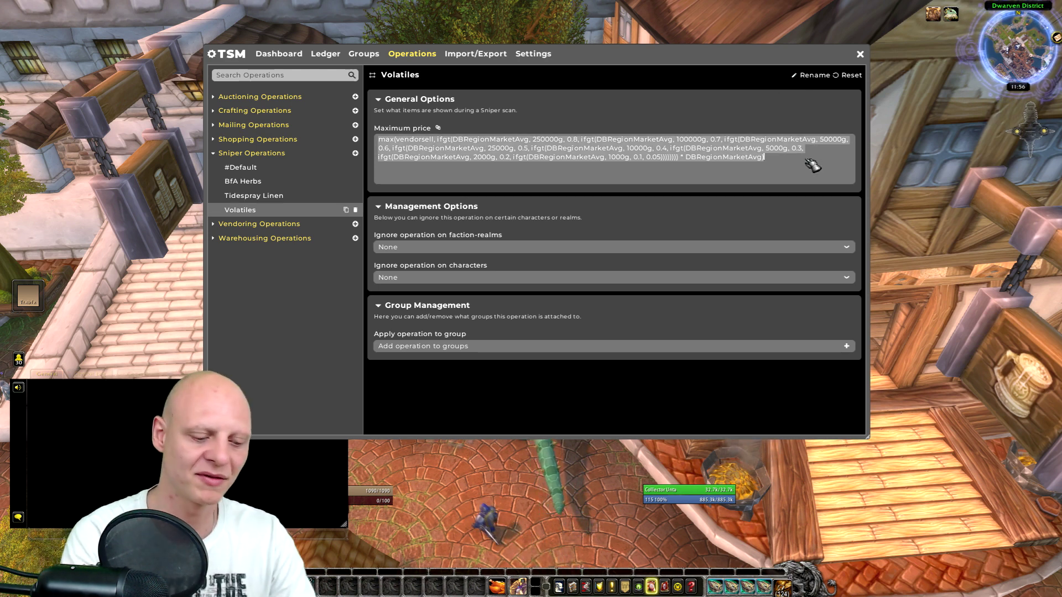
type("60g")
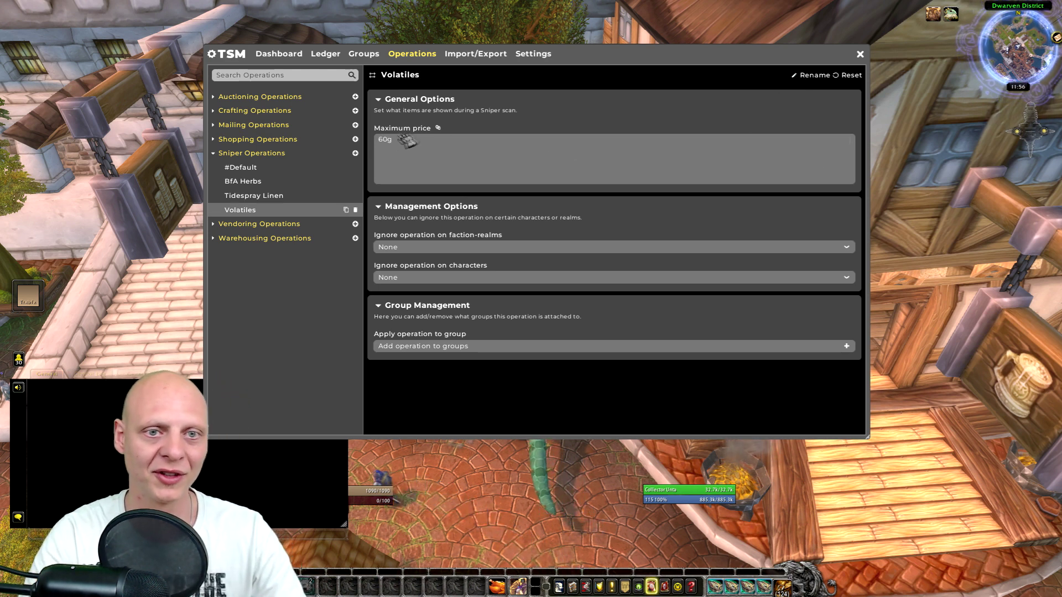
left_click(387, 145)
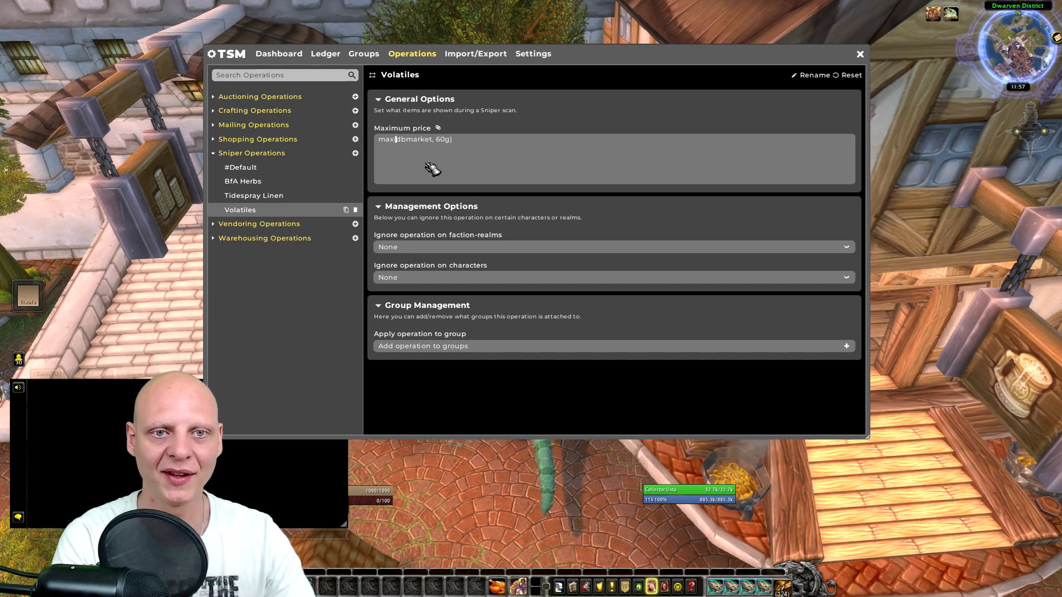
type("%")
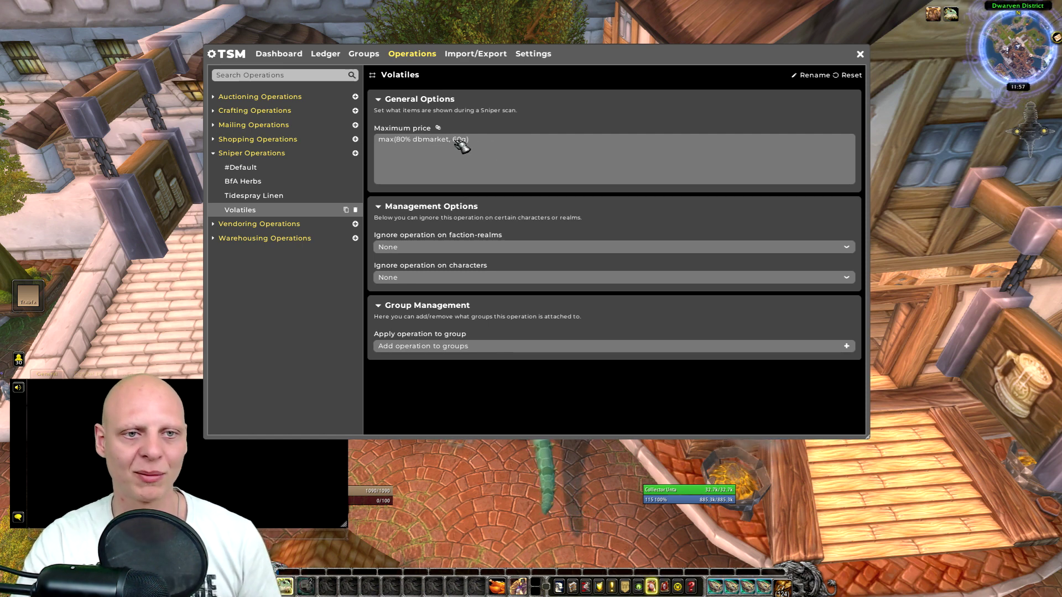
- Add a Sniper operation named Living Steel with maximum price max(70% dbmarket, 750g)
left_click(356, 154)
left_click(475, 154)
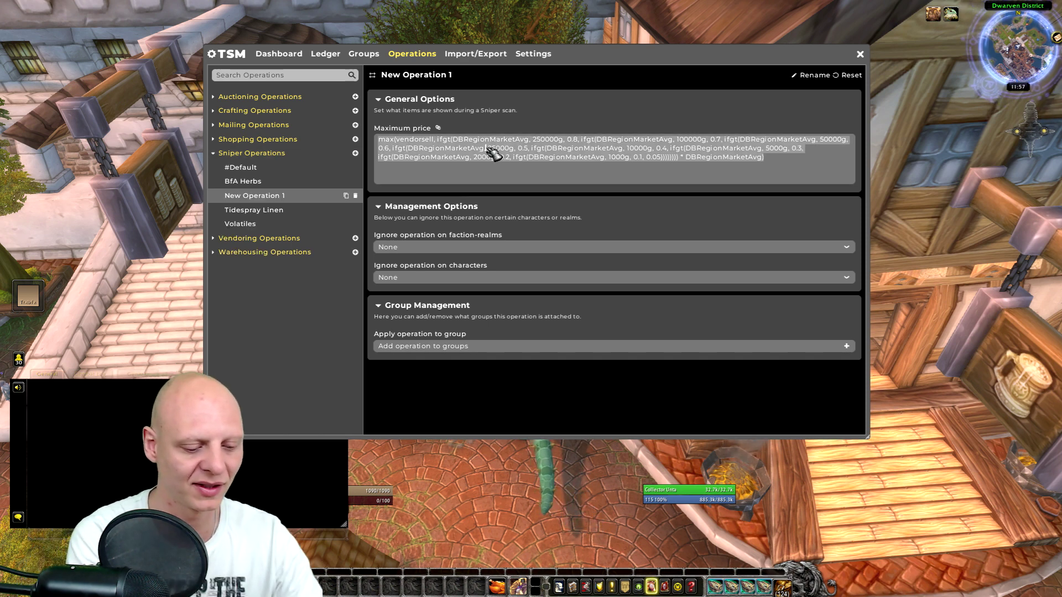
type("max(70% dbmarket, 750g")
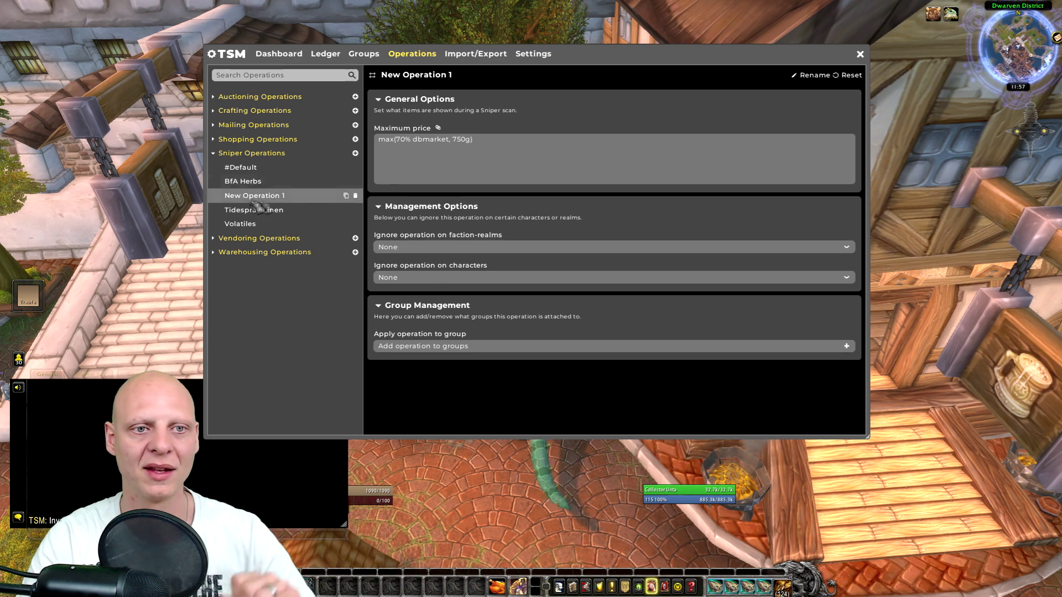
left_click(808, 75)
type("Living Steel")
key("Return")
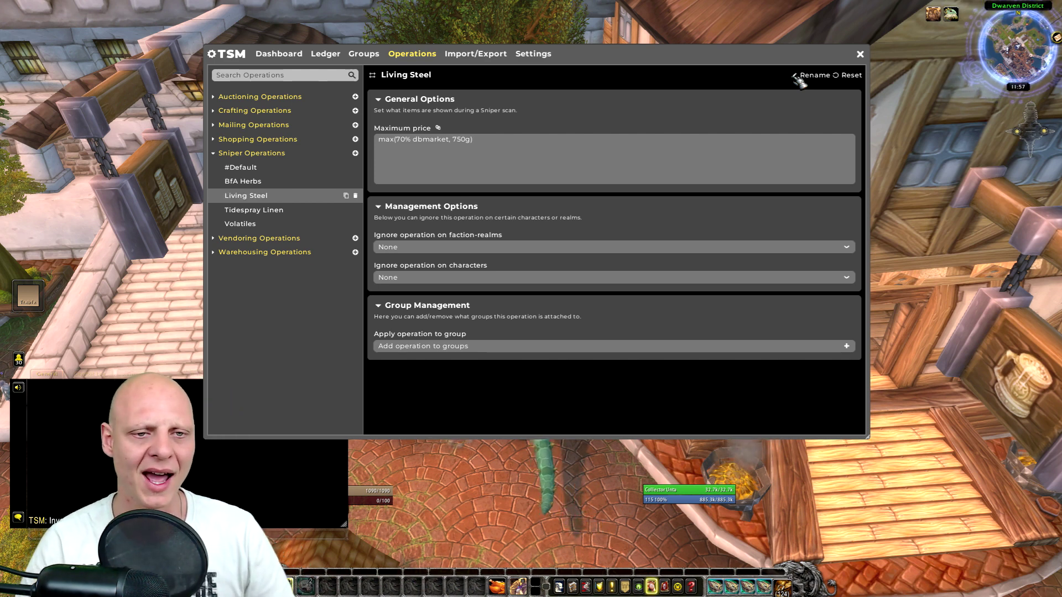
- Add a Sniper operation named Transmog and paste a tiered ifgt(dbregionmarketavg…) maximum price formula
left_click(355, 153)
left_click(797, 76)
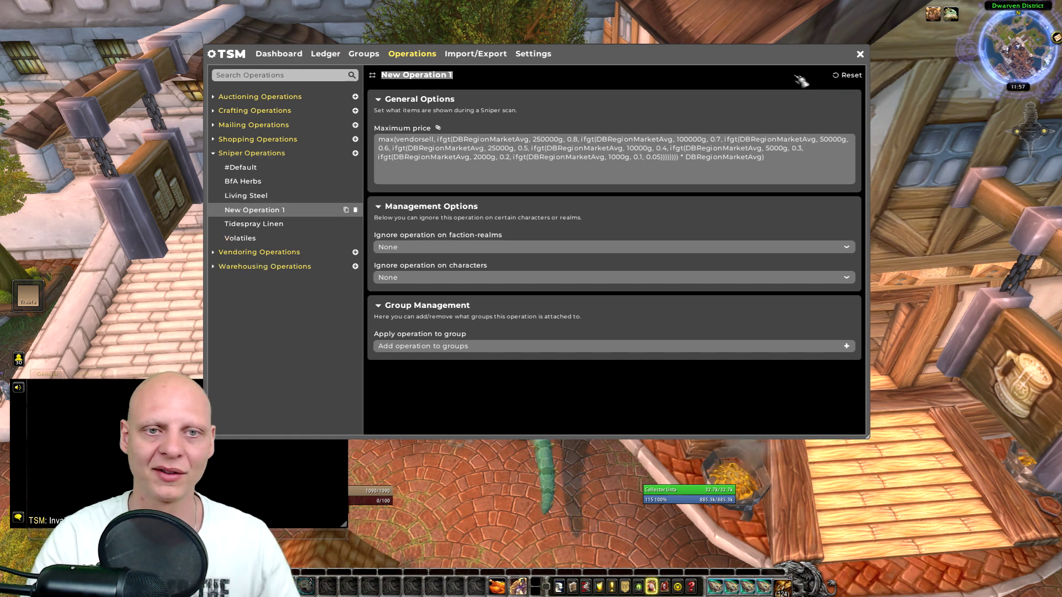
type("Transmo")
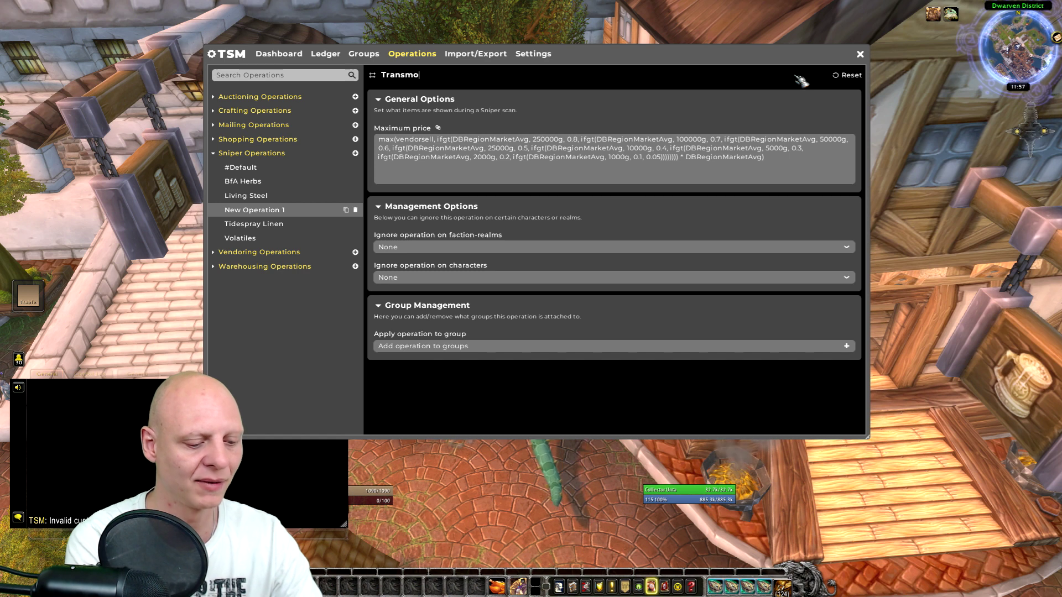
type("g")
key("Return")
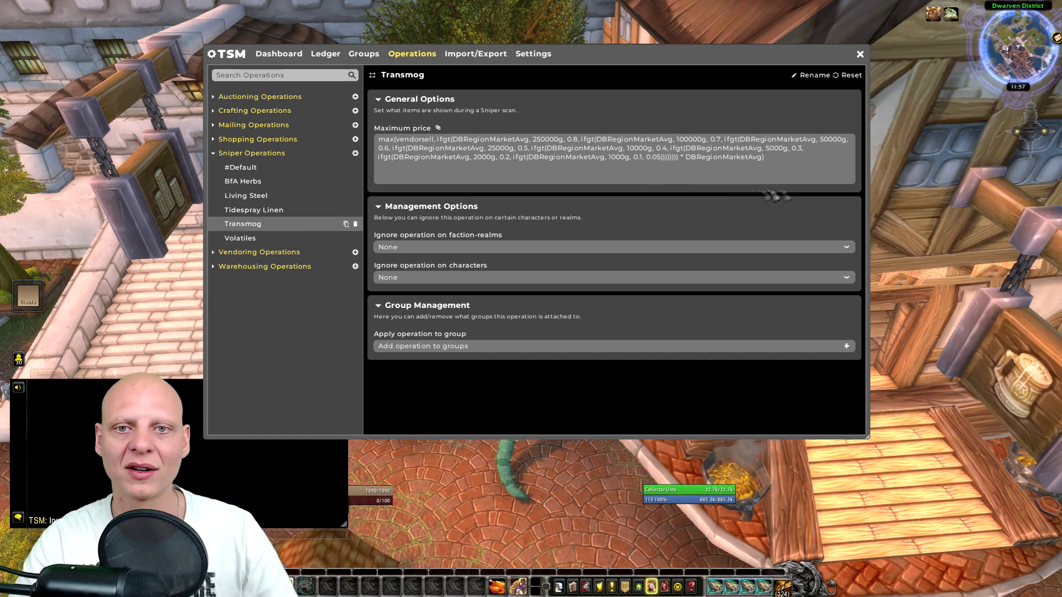
left_click(806, 173)
type("ifgt(dbregionmarketavg, 50000g, 15000g, ifgt(dbregionmarketavg, 40000g, 12500g, ifgt(dbregionmarketavg, 30000g, 10000g, ifgt(dbregionmarketavg, 20000g, 7500g,ifgt(dbregionmarketavg, 10000g, 5000g,ifgt(dbregionmarketavg, 5000g, 500g))))))")
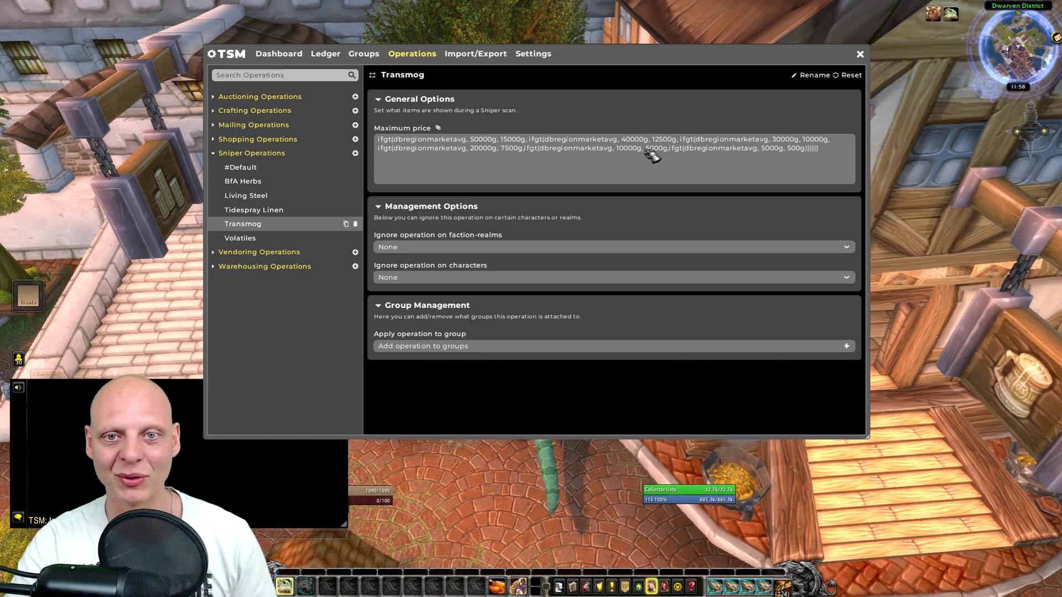
- Check the Transmog group's assigned operations and look at its #Default Sniper operation
left_click(368, 55)
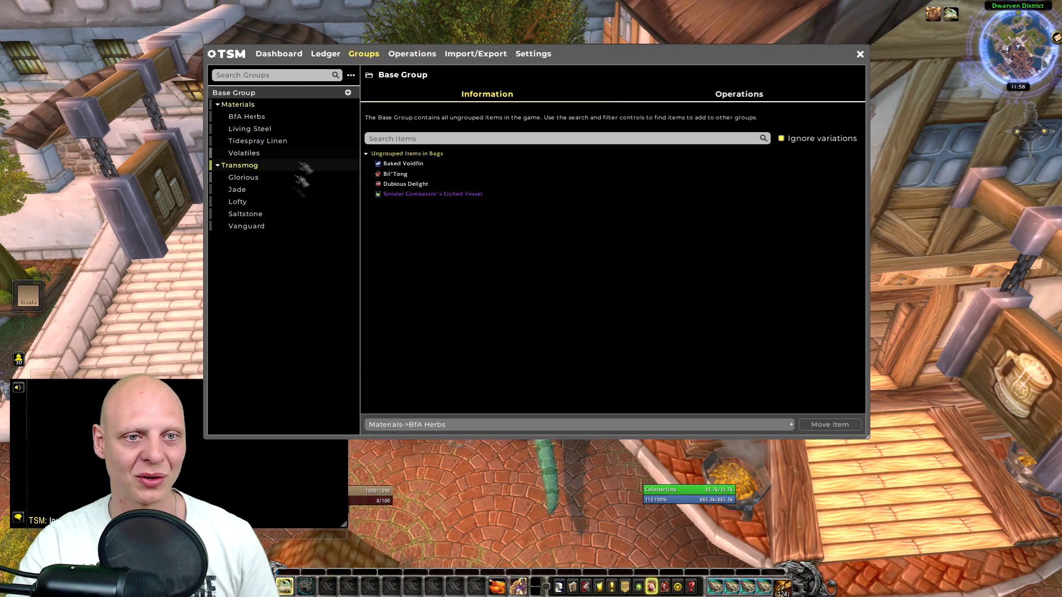
left_click(278, 169)
left_click(737, 95)
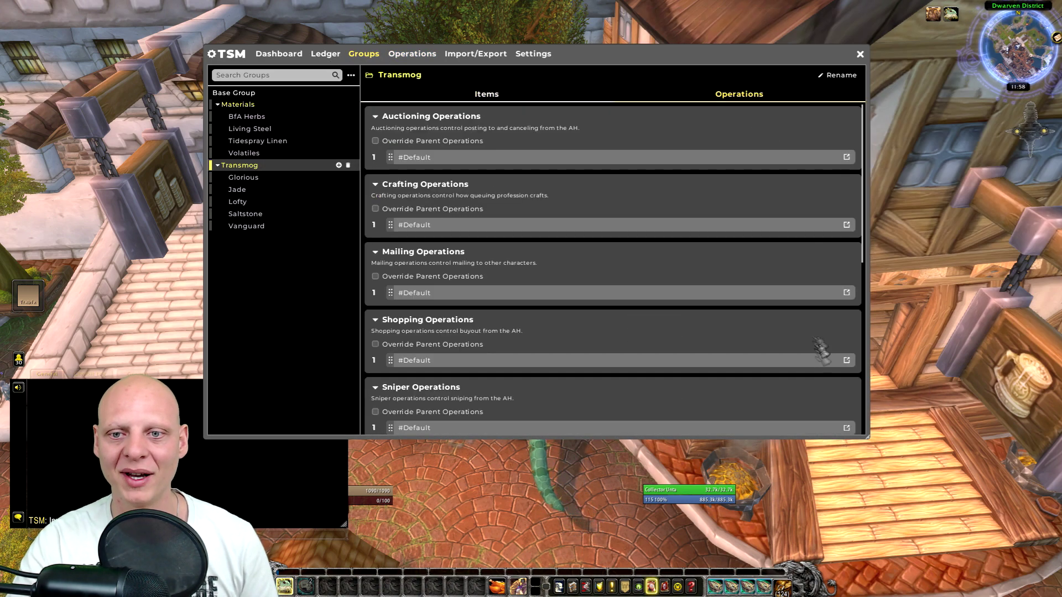
left_click(846, 427)
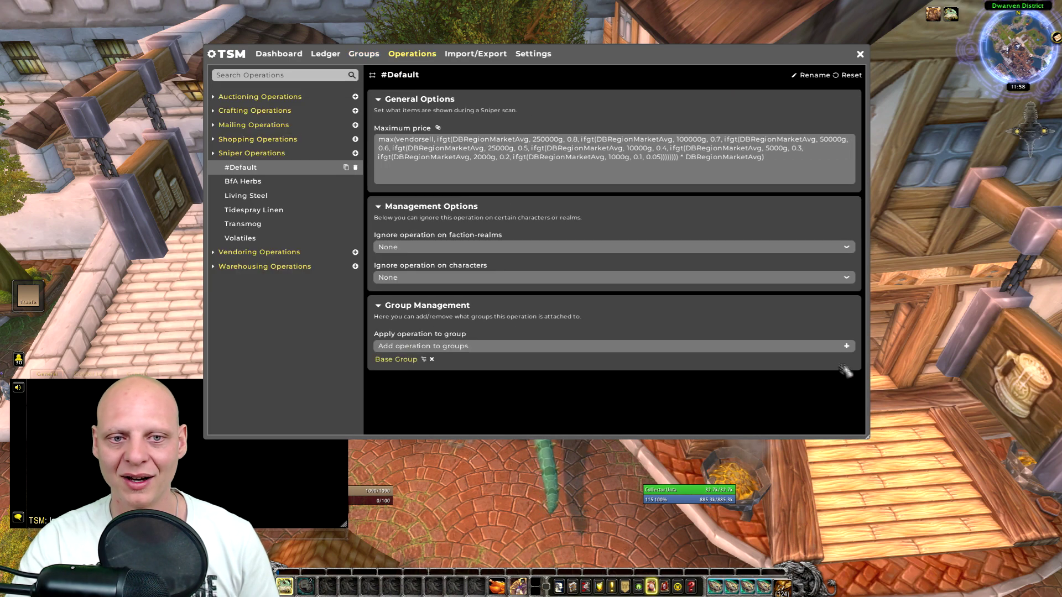
- Set the Transmog group to override its parent Sniper operation and use Transmog
left_click(365, 54)
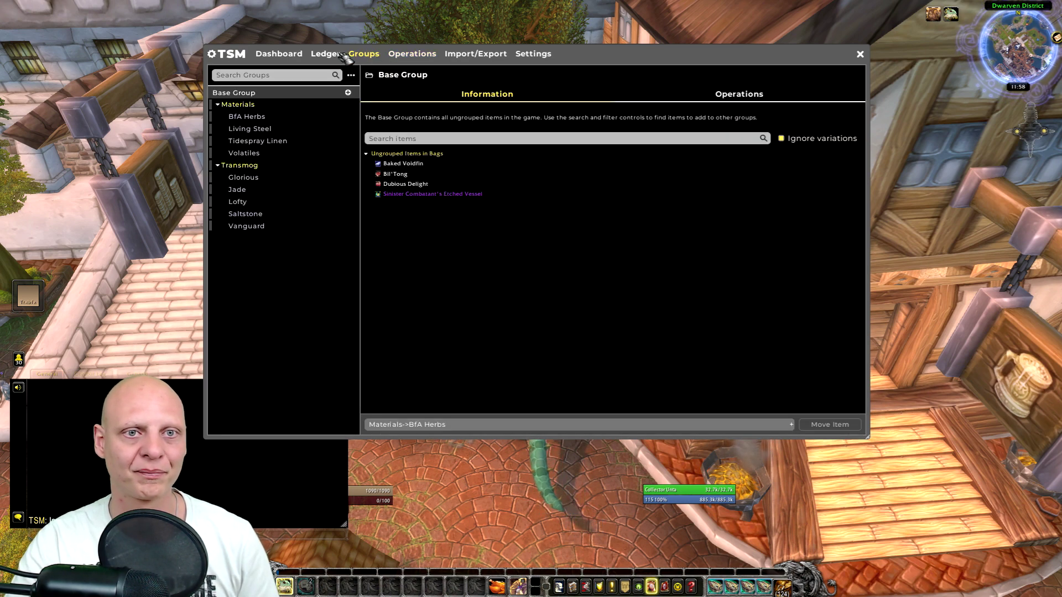
left_click(249, 165)
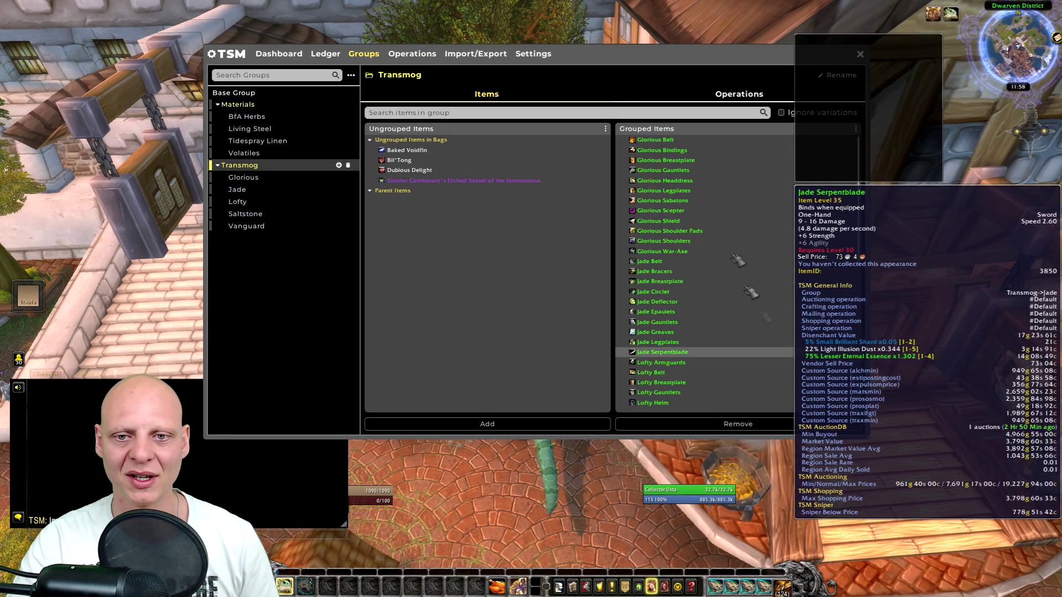
left_click(730, 95)
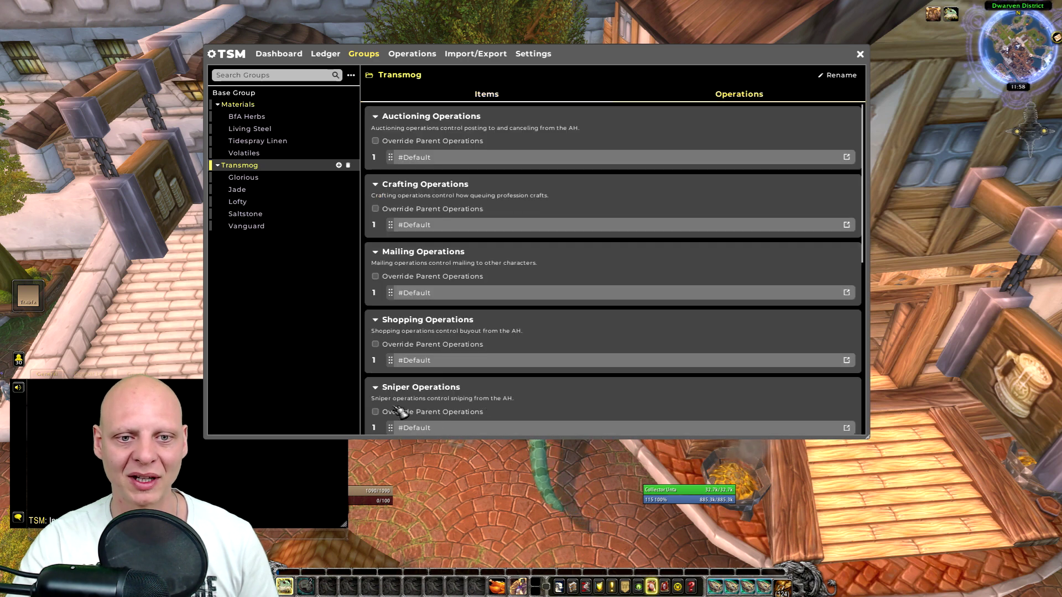
left_click(376, 412)
left_click(845, 428)
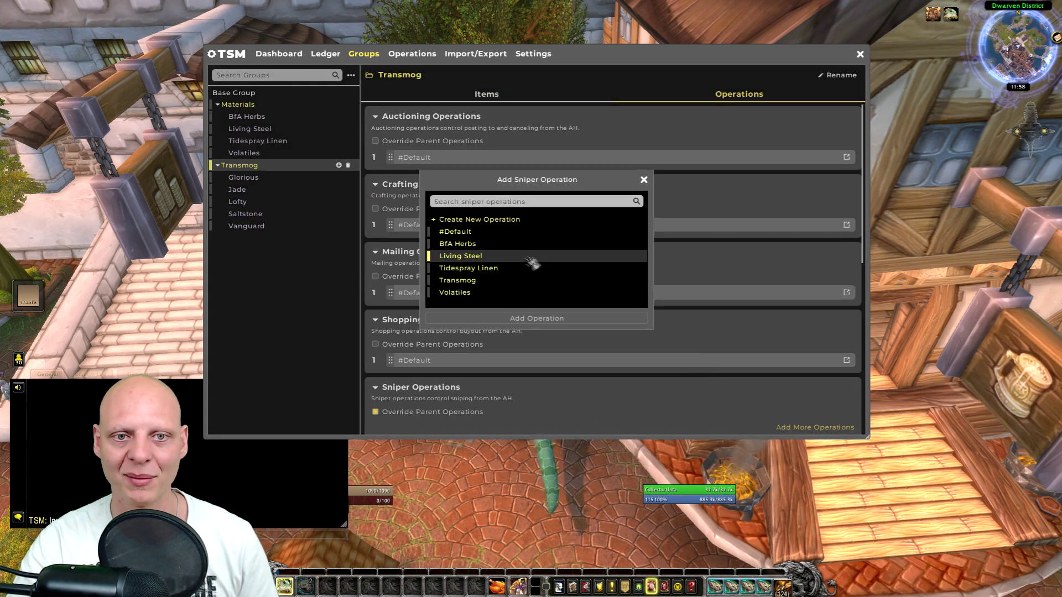
left_click(494, 280)
left_click(539, 321)
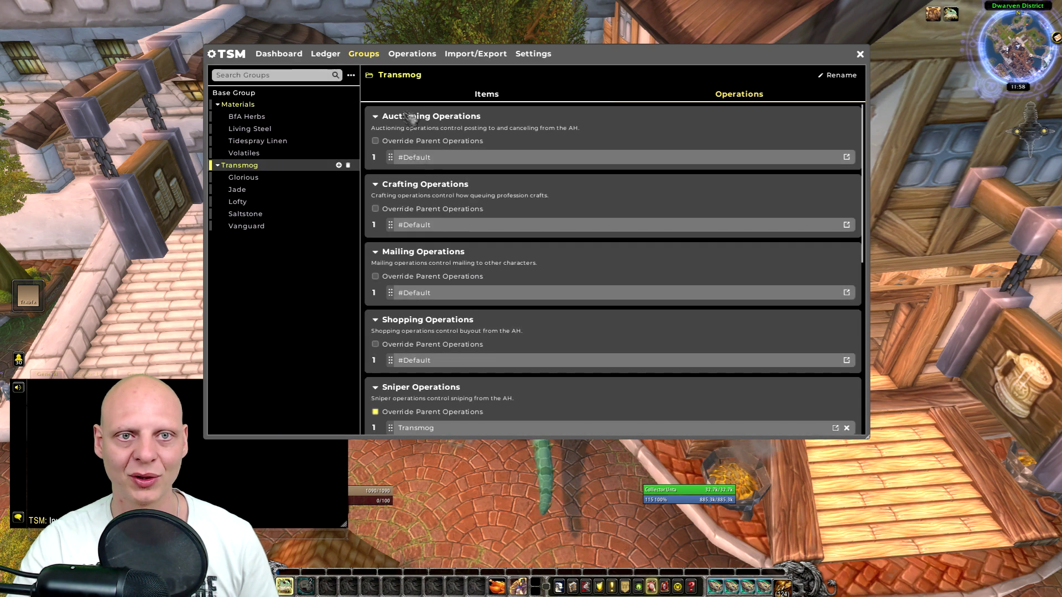
- Apply the BfA Herbs and Living Steel Sniper operations to their same-named groups
left_click(421, 55)
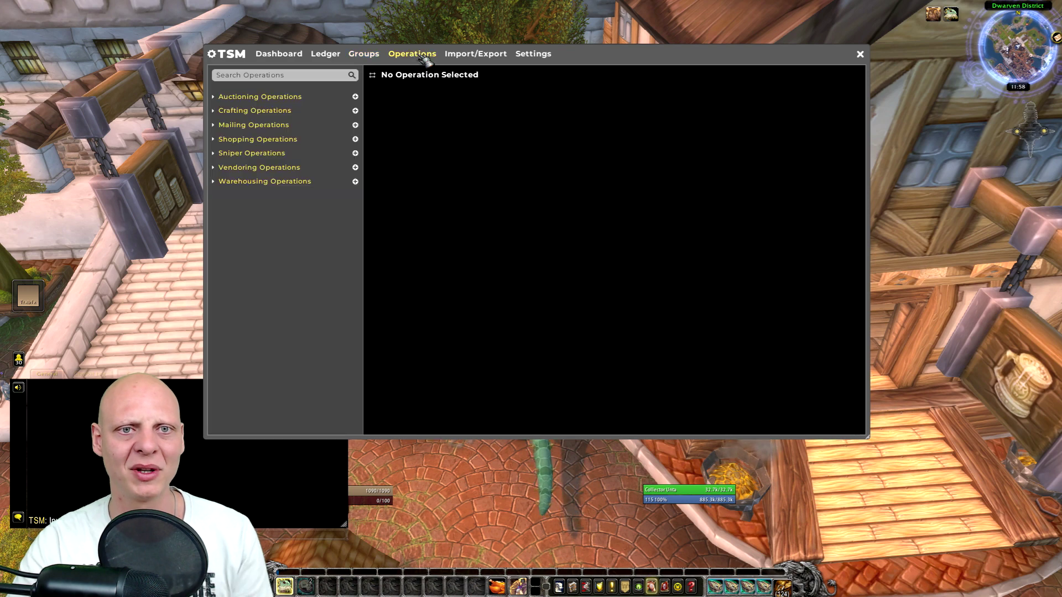
left_click(224, 153)
left_click(268, 182)
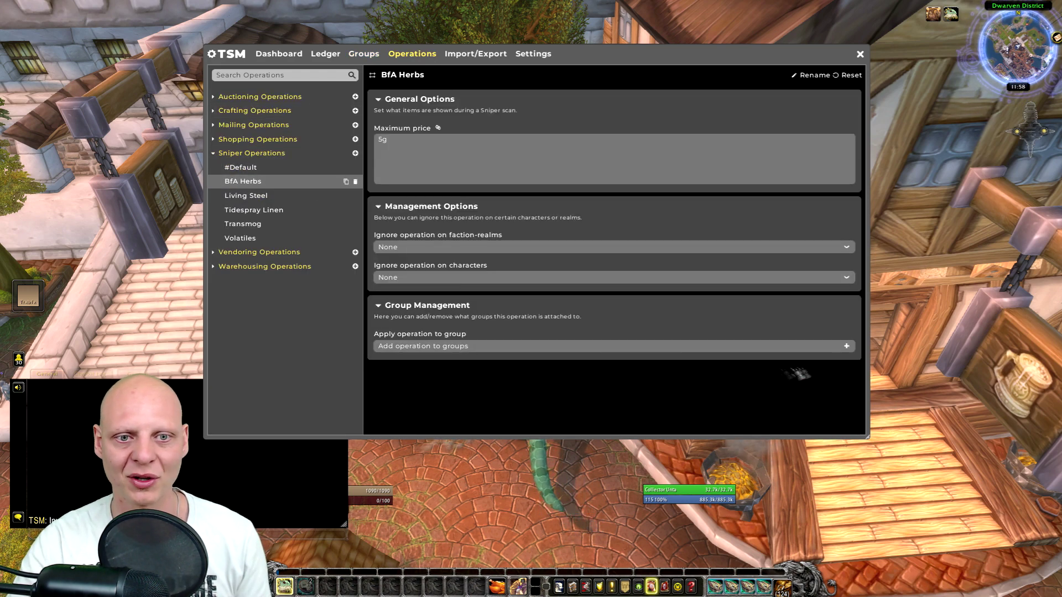
left_click(846, 346)
left_click(467, 191)
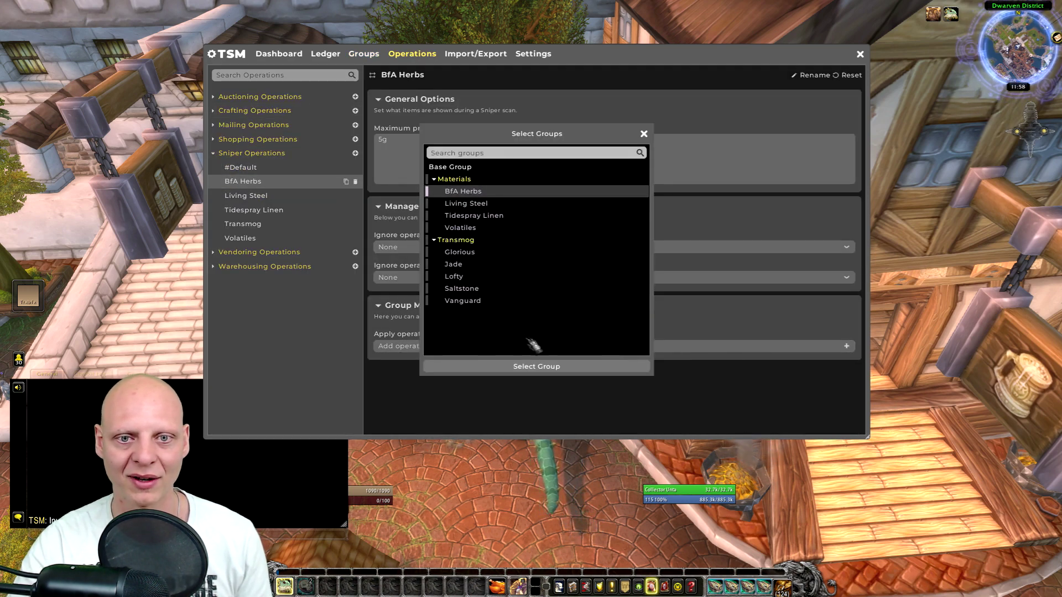
left_click(539, 367)
left_click(276, 197)
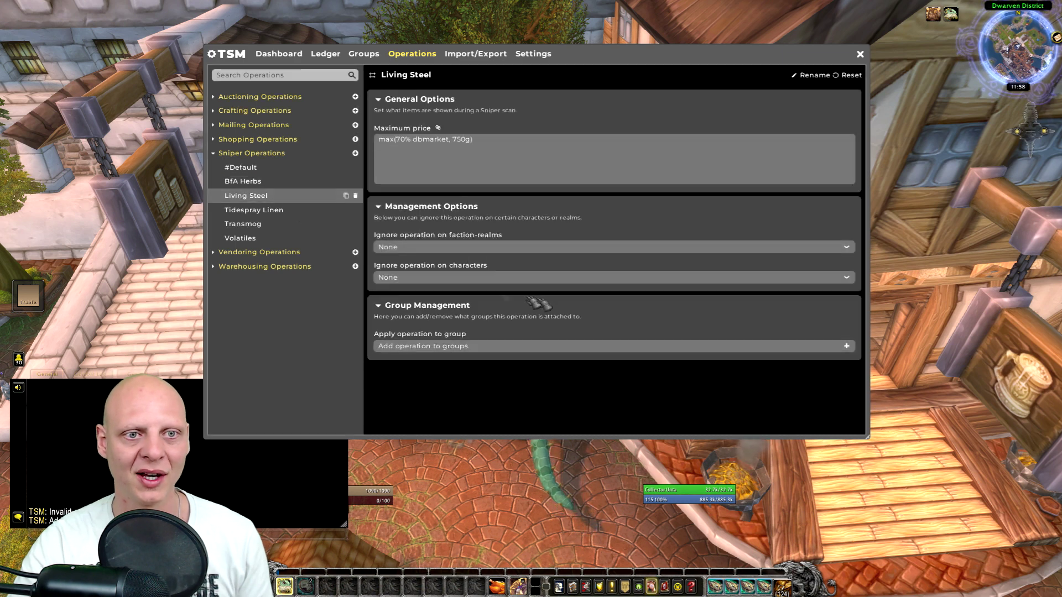
left_click(846, 345)
left_click(467, 203)
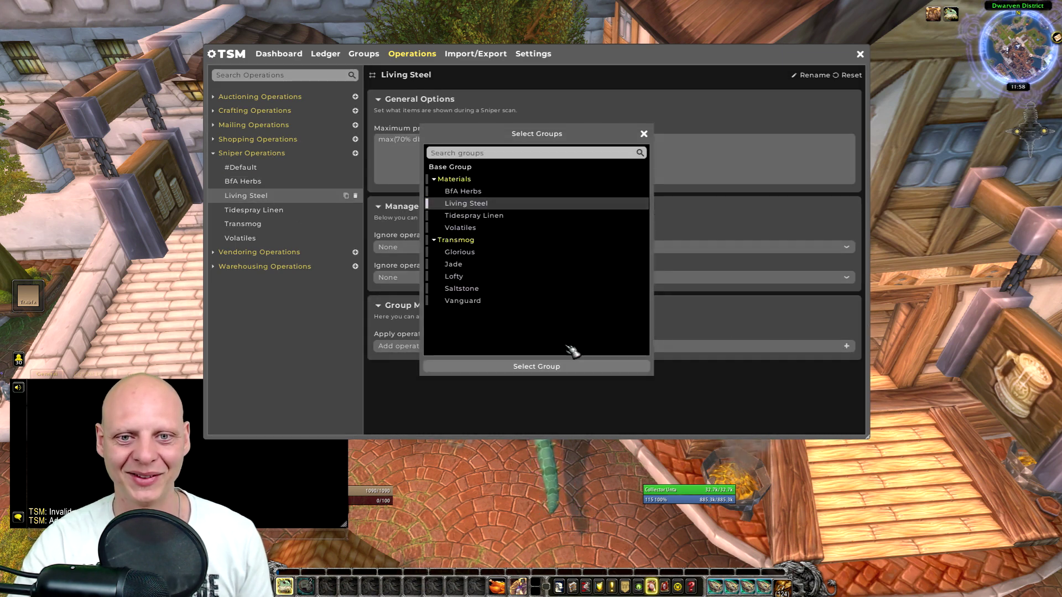
left_click(558, 366)
- Apply the Tidespray Linen and Volatiles Sniper operations to their same-named groups, then return to Groups
left_click(285, 211)
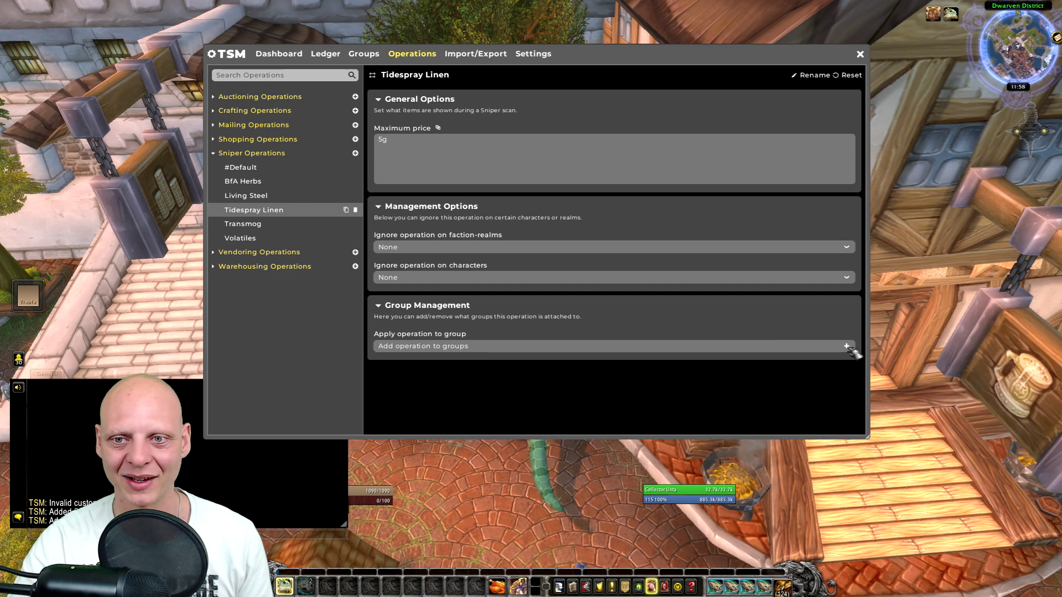
left_click(847, 346)
left_click(474, 215)
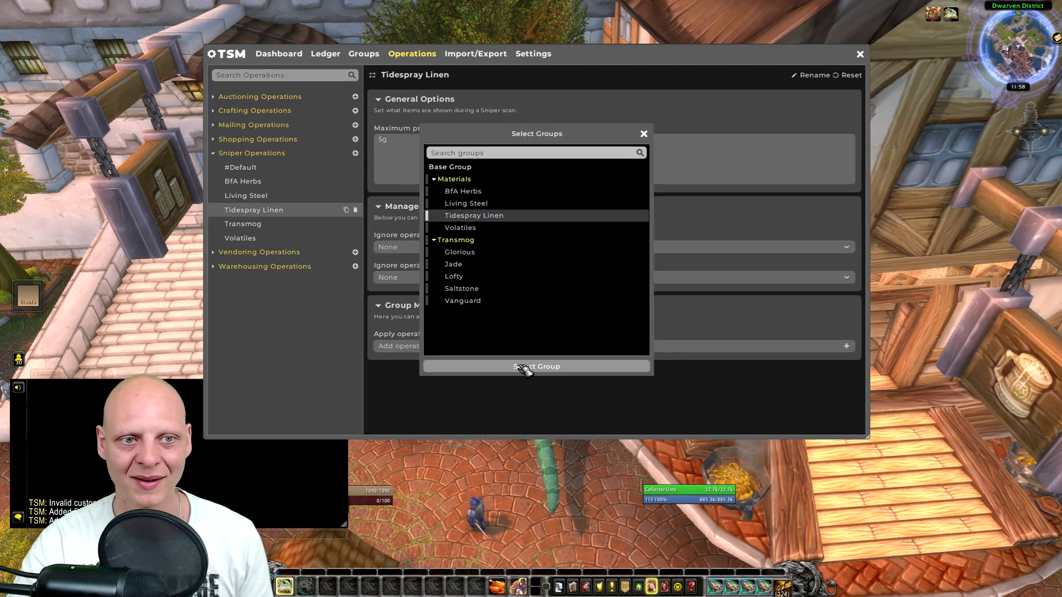
left_click(525, 366)
left_click(240, 238)
left_click(846, 345)
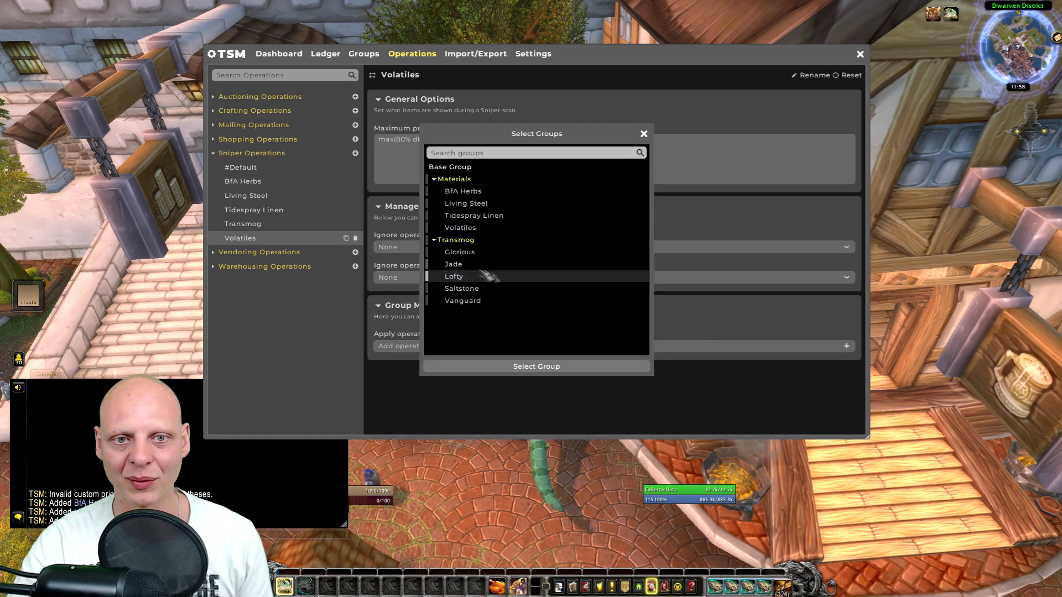
left_click(478, 229)
left_click(539, 366)
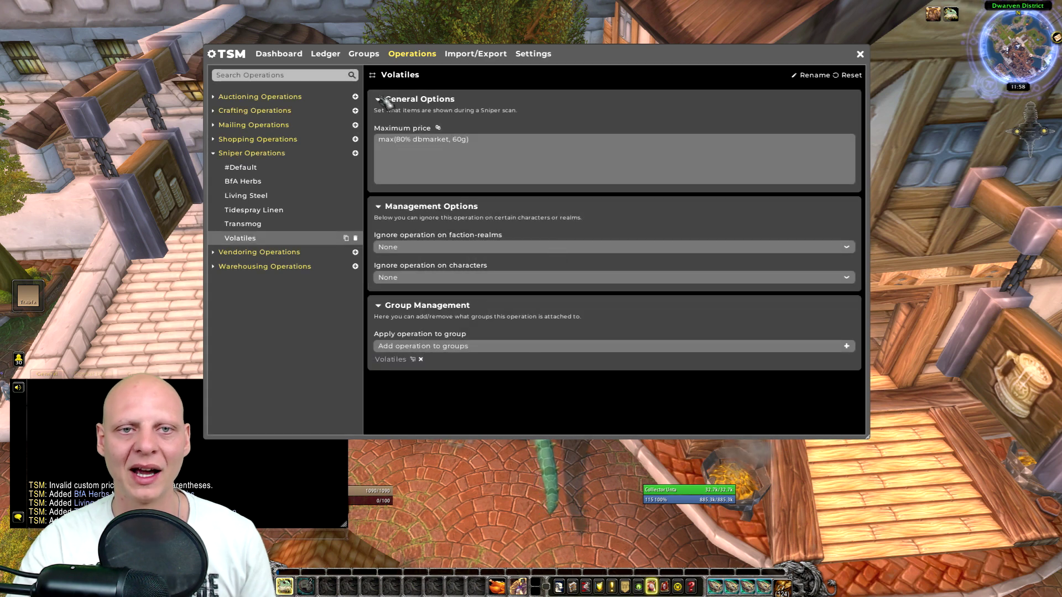
left_click(364, 54)
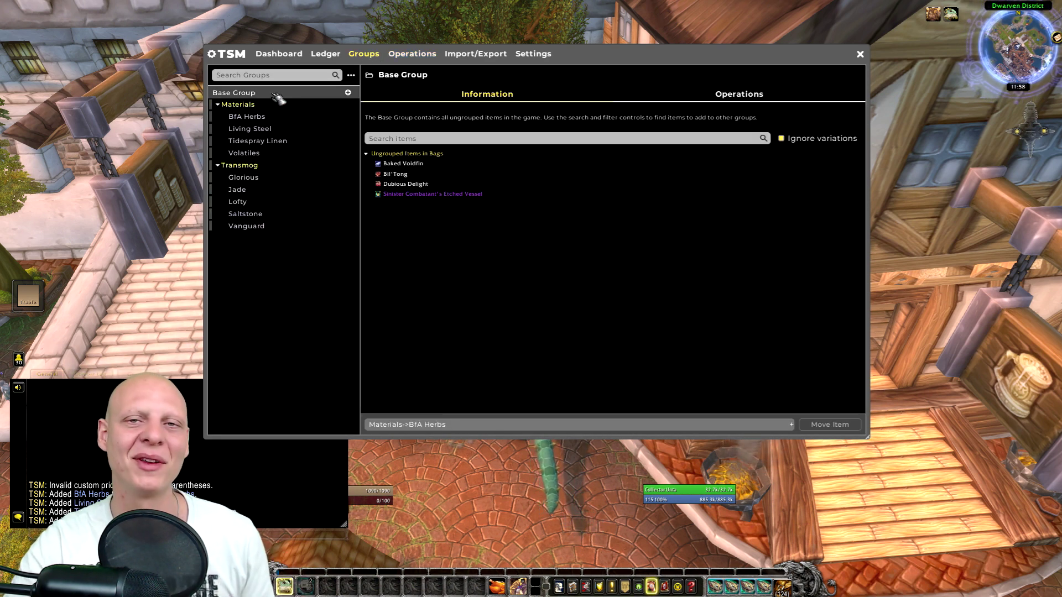
- Remove the Base Group's #Default Sniper operation and close the TSM main window
left_click(756, 98)
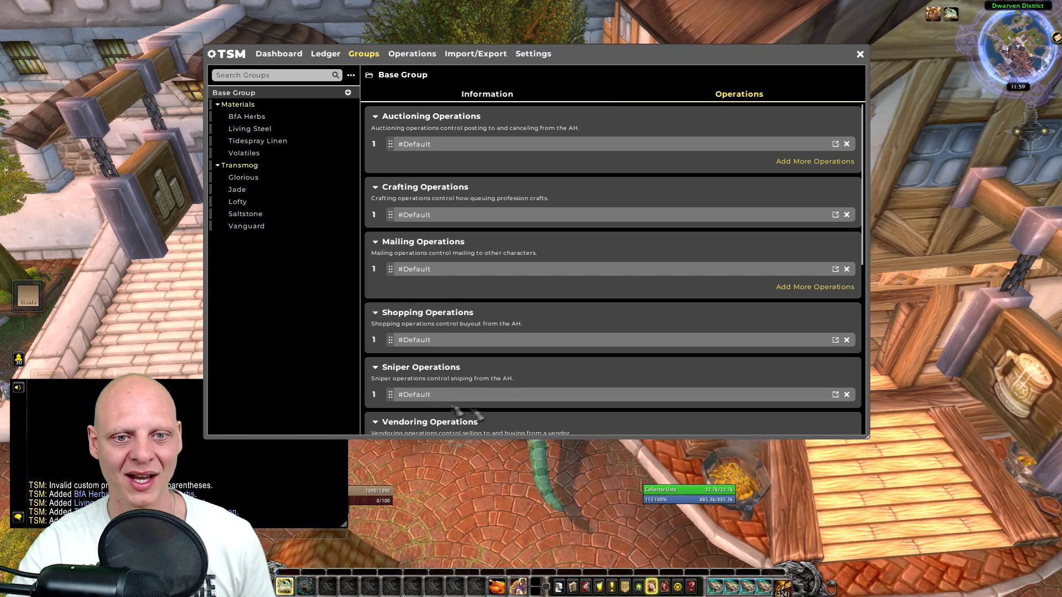
left_click(846, 395)
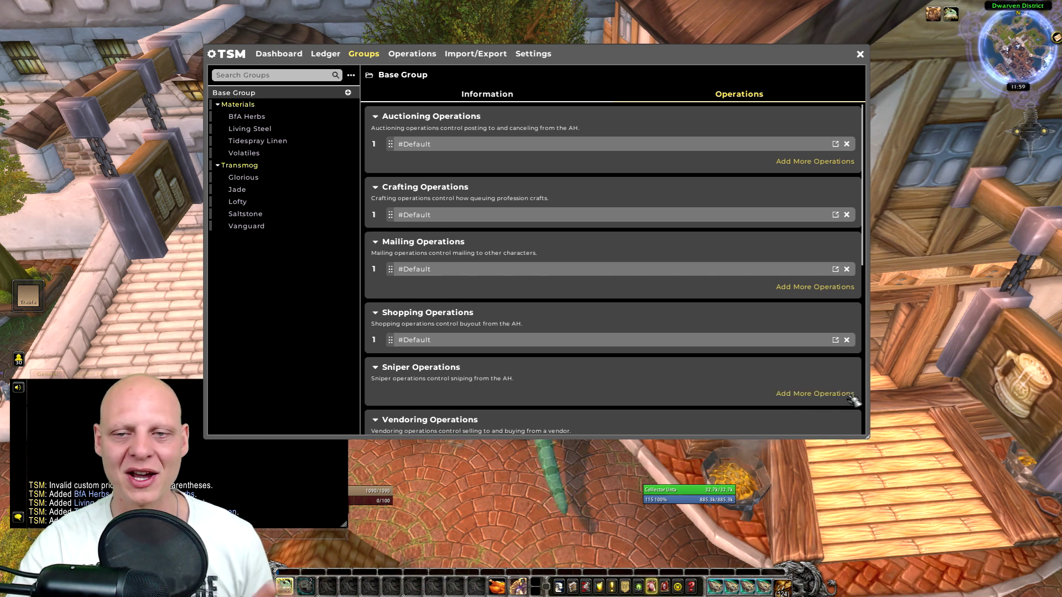
left_click(861, 54)
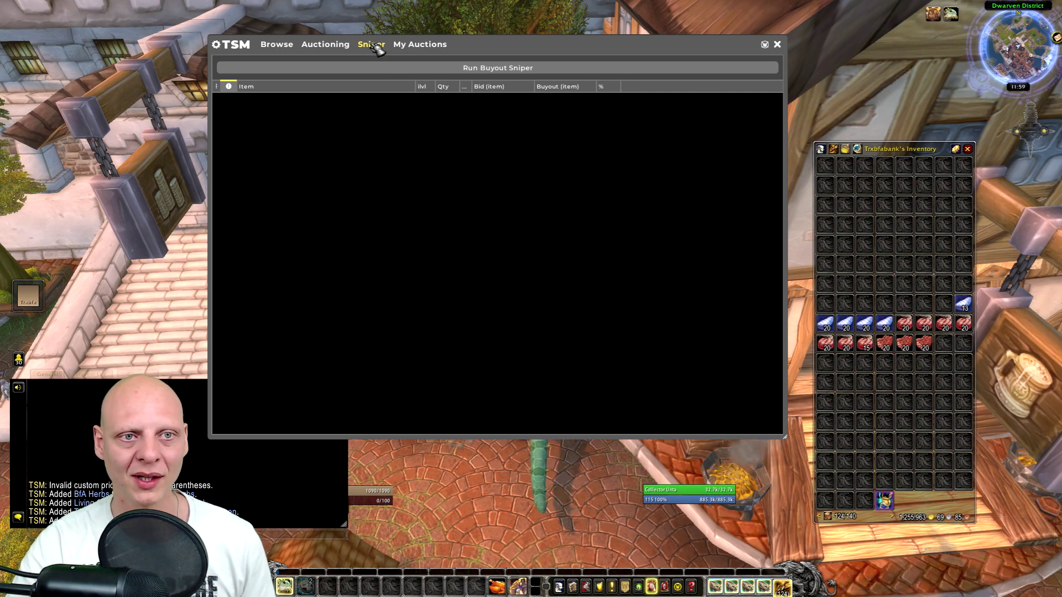
- Run a Buyout Sniper scan, sort by per-item buyout, and select Akunda's Bite
left_click(524, 71)
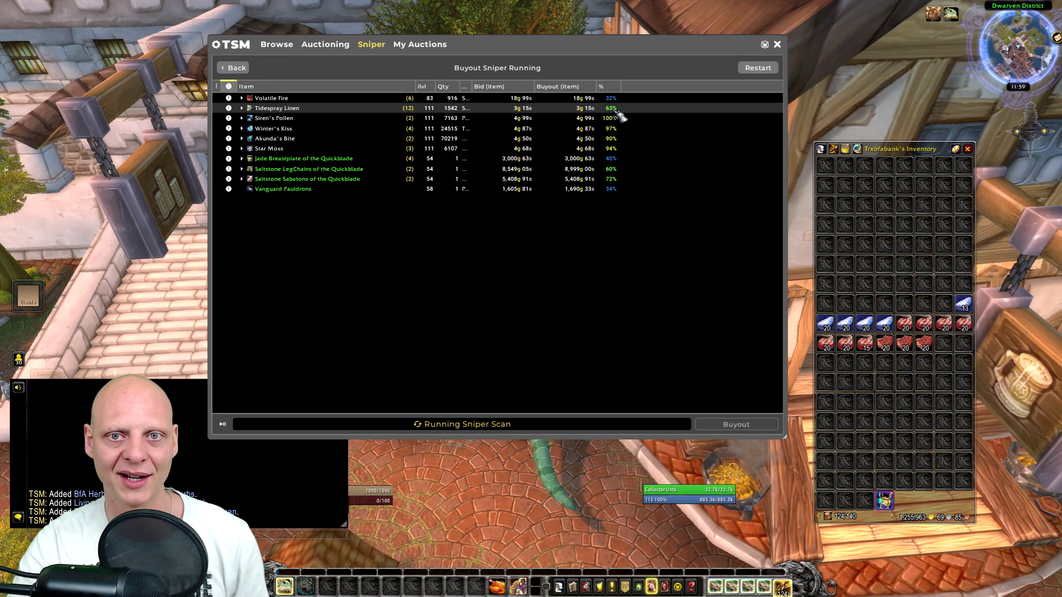
left_click(581, 87)
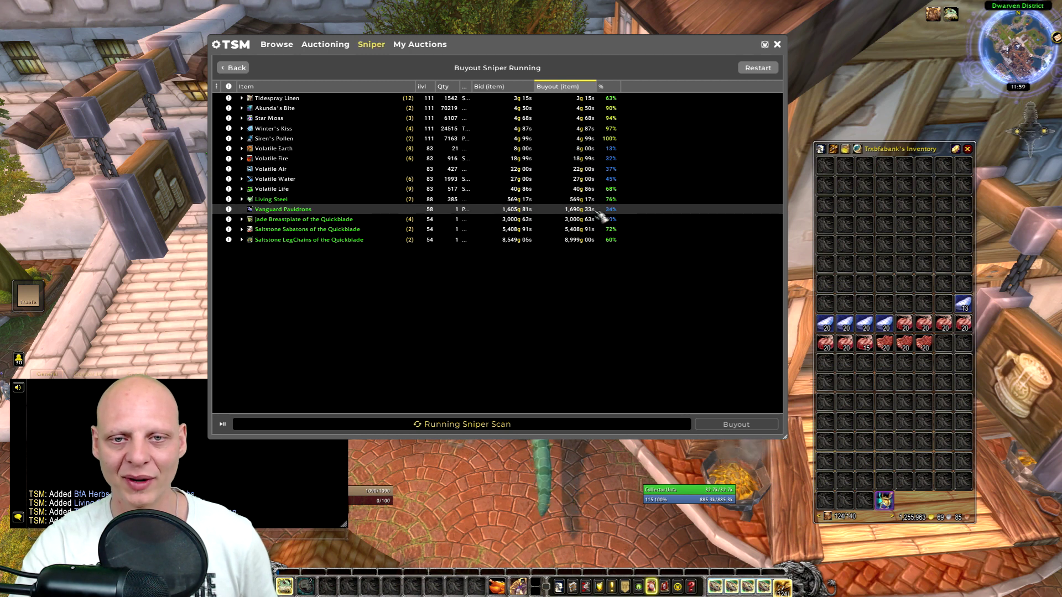
left_click(593, 111)
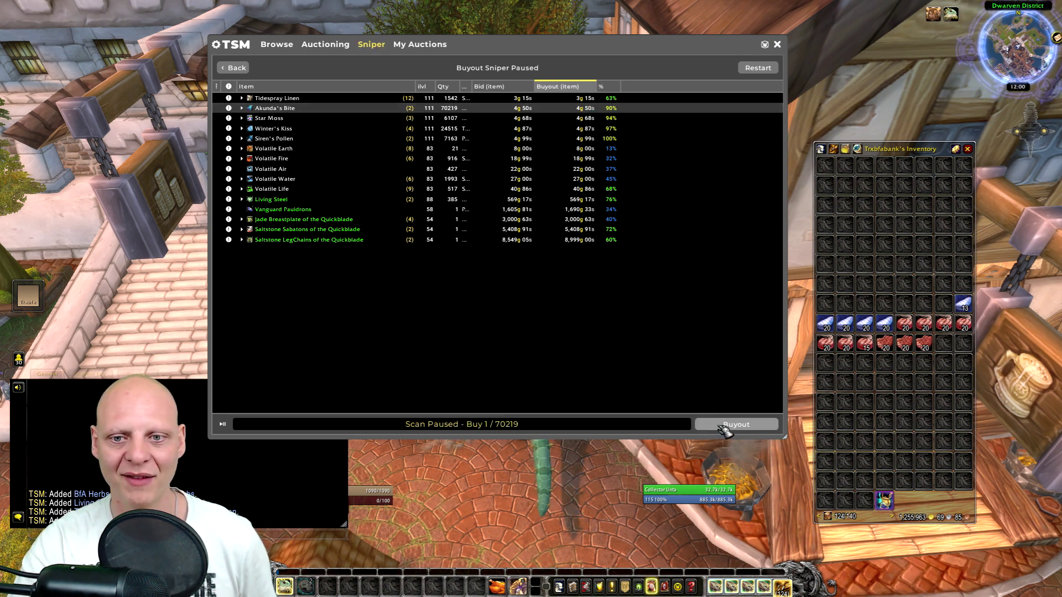
- Buy one Akunda's Bite at 4g 50s and resume the sniper scan
left_click(719, 425)
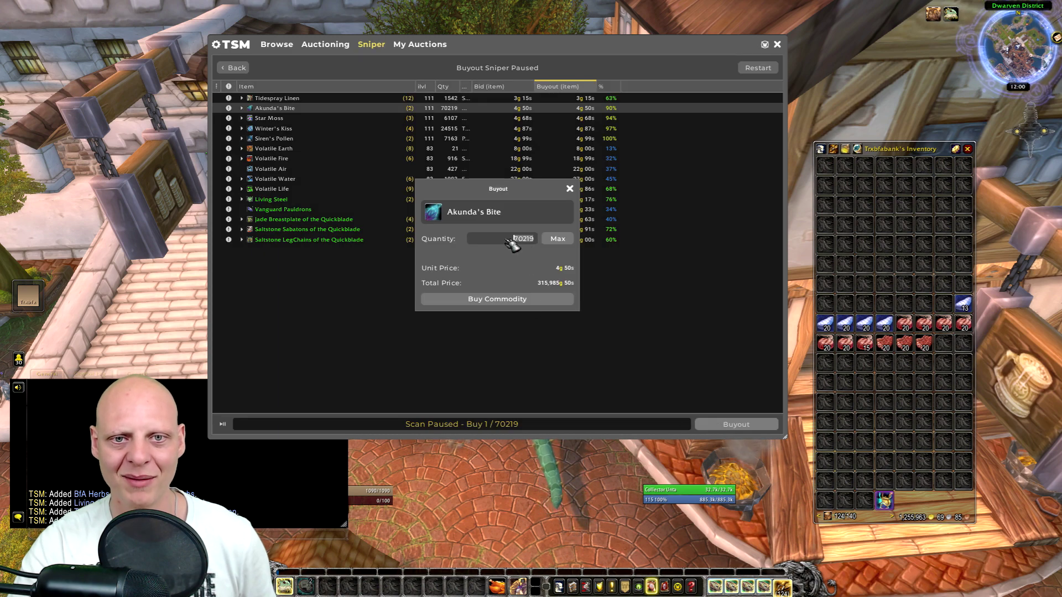
type("10")
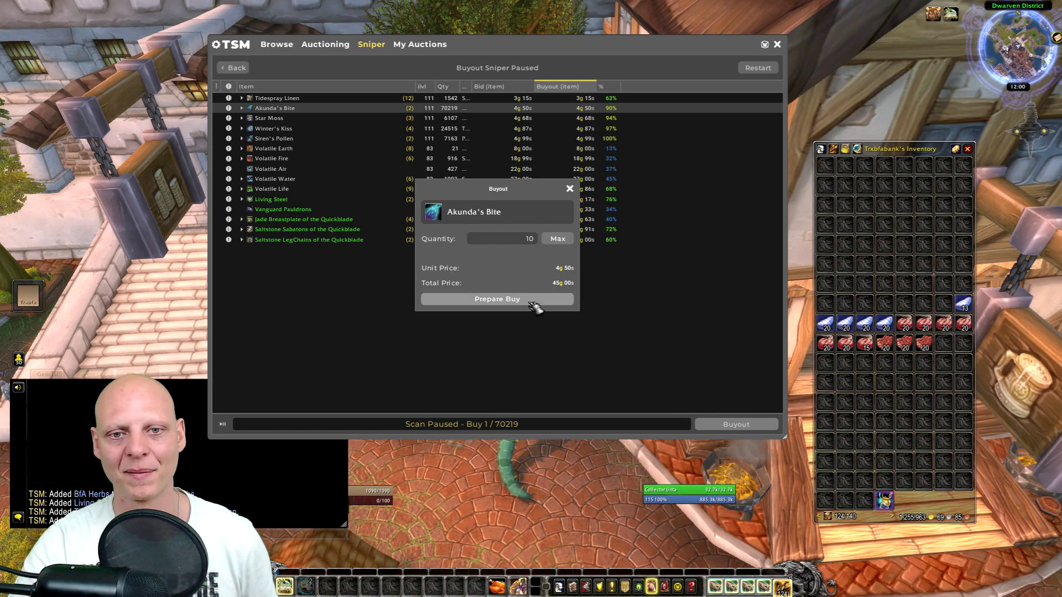
left_click(525, 299)
left_click(502, 300)
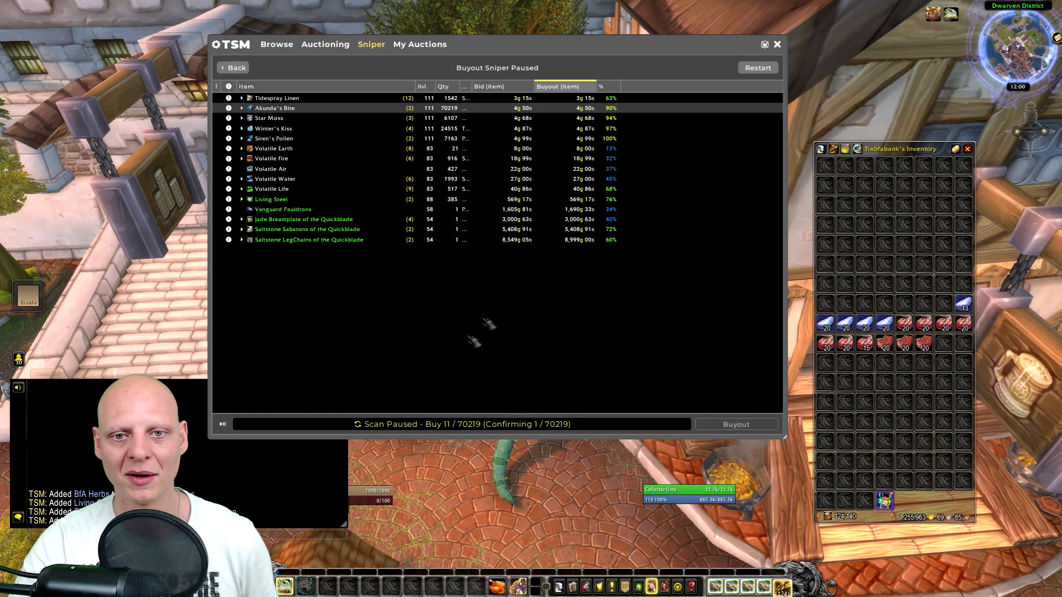
left_click(225, 424)
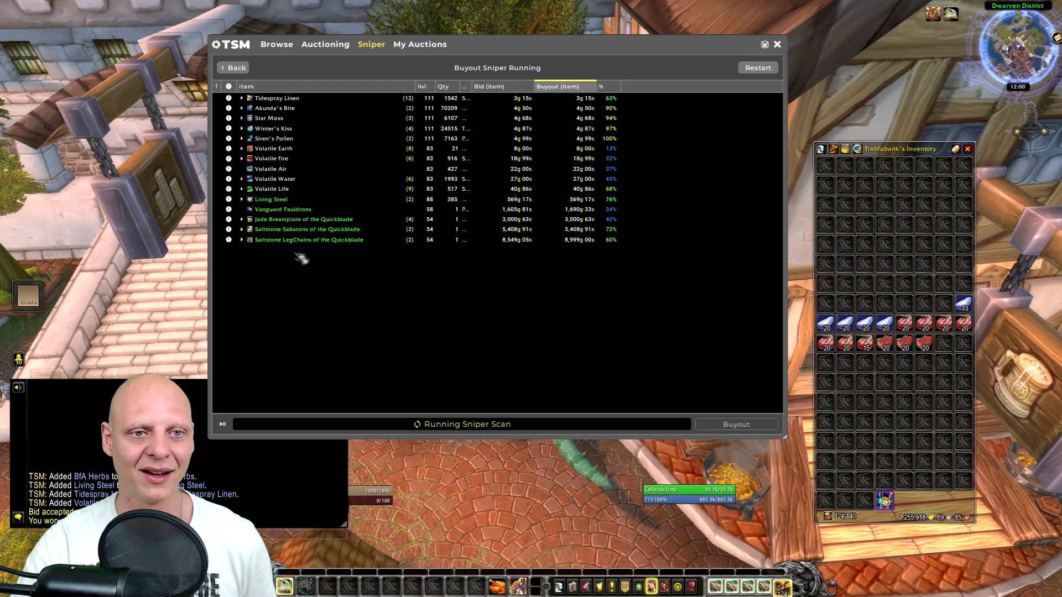
- Check the Vanguard Pauldrons and Jade Breastplate details, then reopen TSM from the minimap button
mouse_move(267, 216)
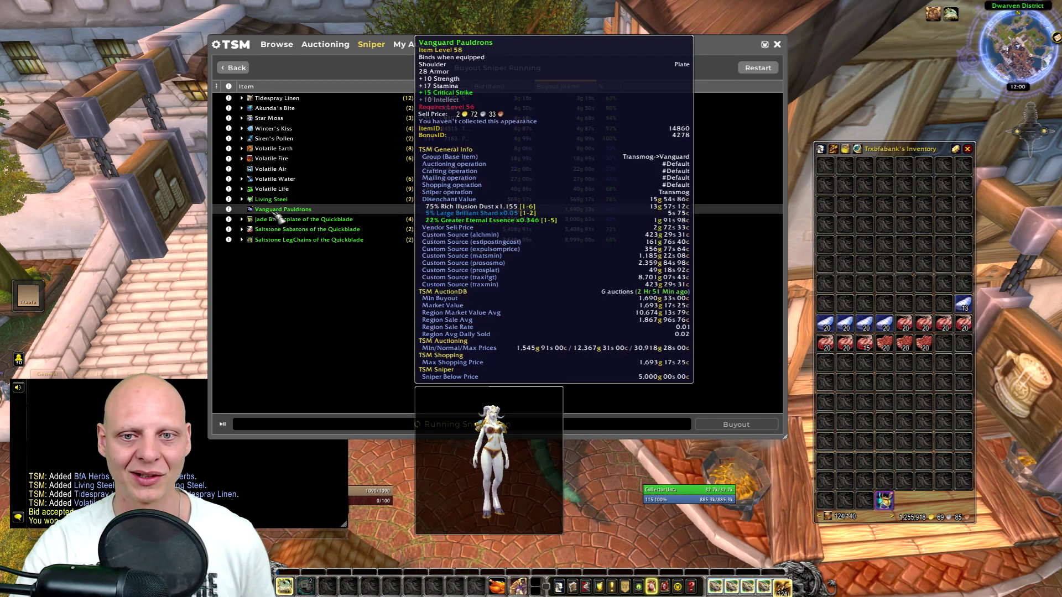
mouse_move(331, 223)
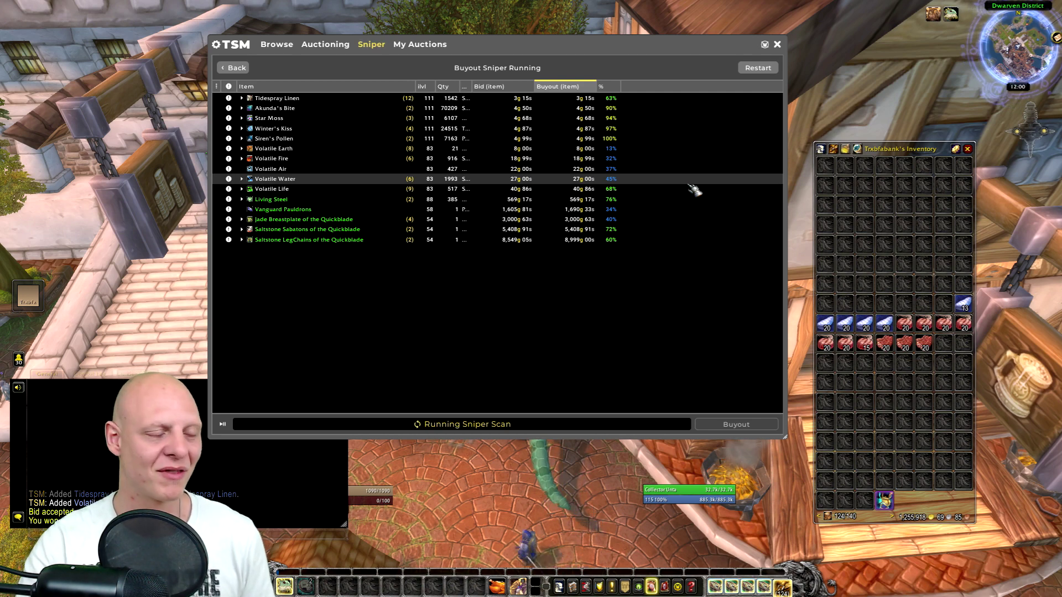
mouse_move(1012, 94)
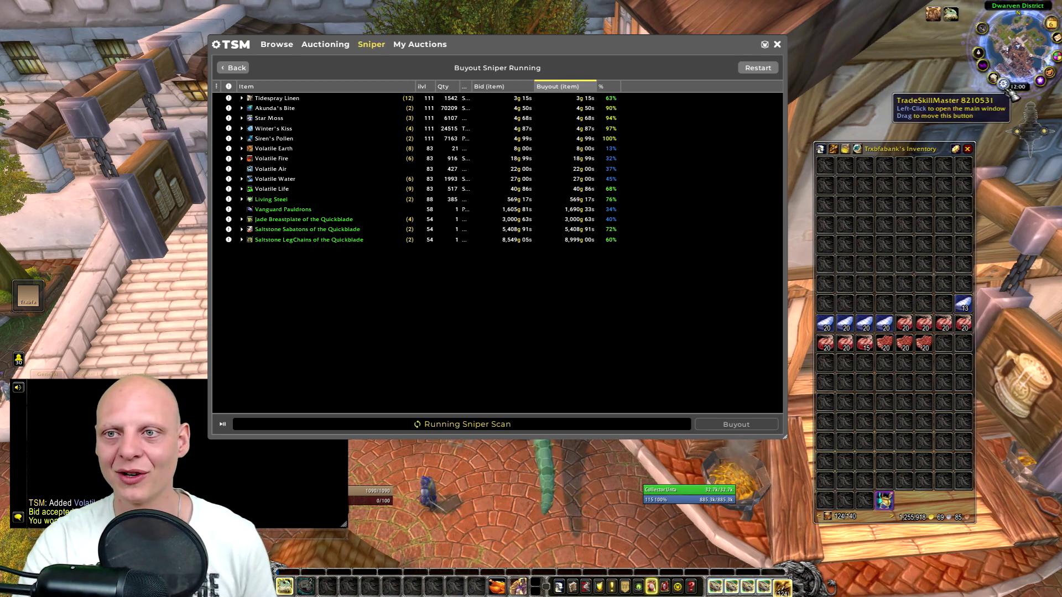
left_click(1012, 94)
- Review the BfA Herbs, Living Steel, Tidespray Linen, Transmog and Volatiles Sniper operations, ending on BfA Herbs
left_click(420, 54)
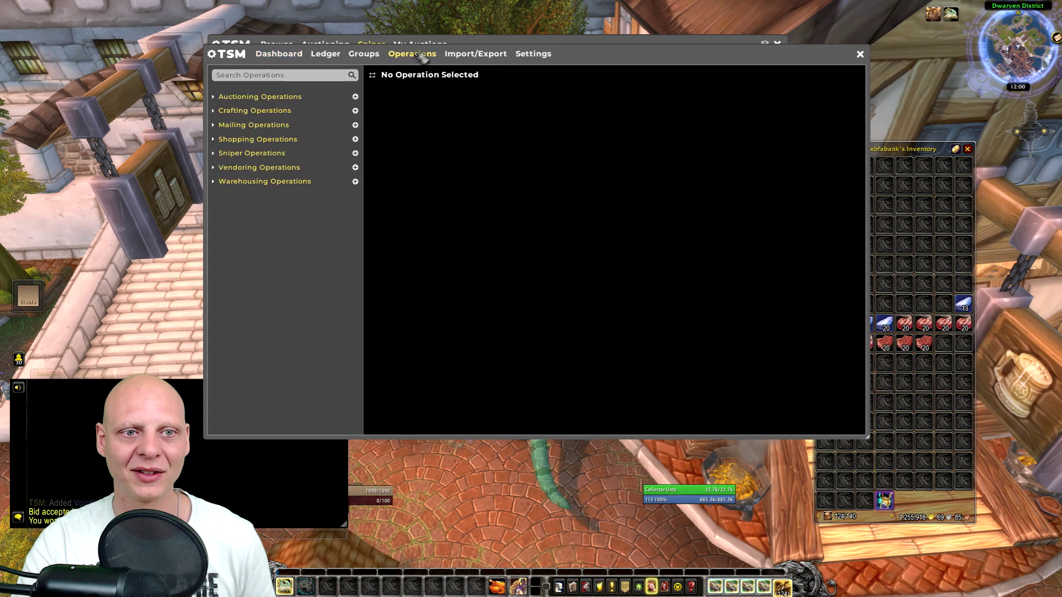
left_click(220, 155)
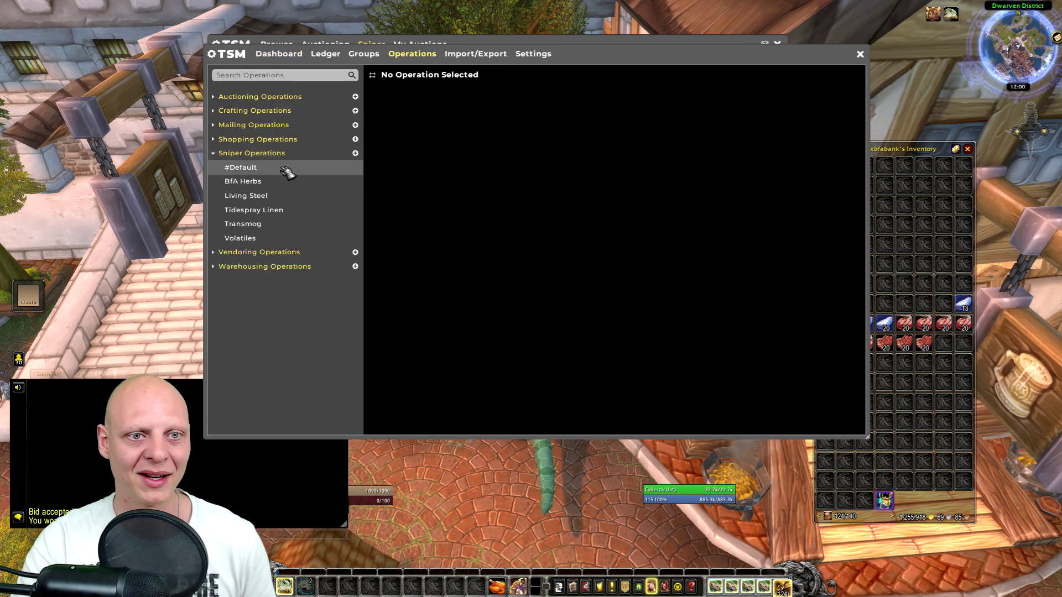
left_click(289, 181)
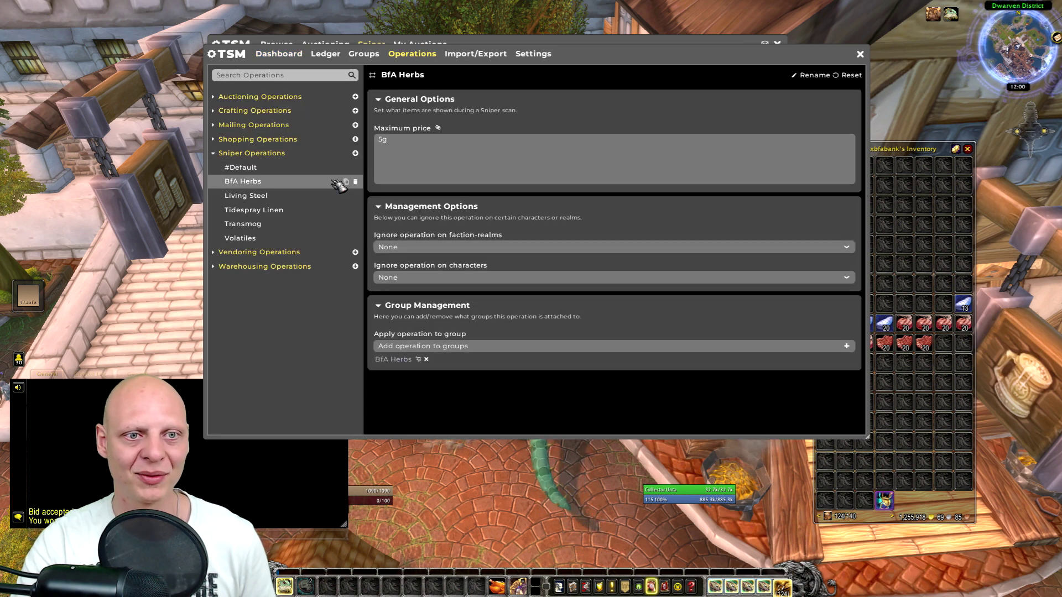
left_click(301, 197)
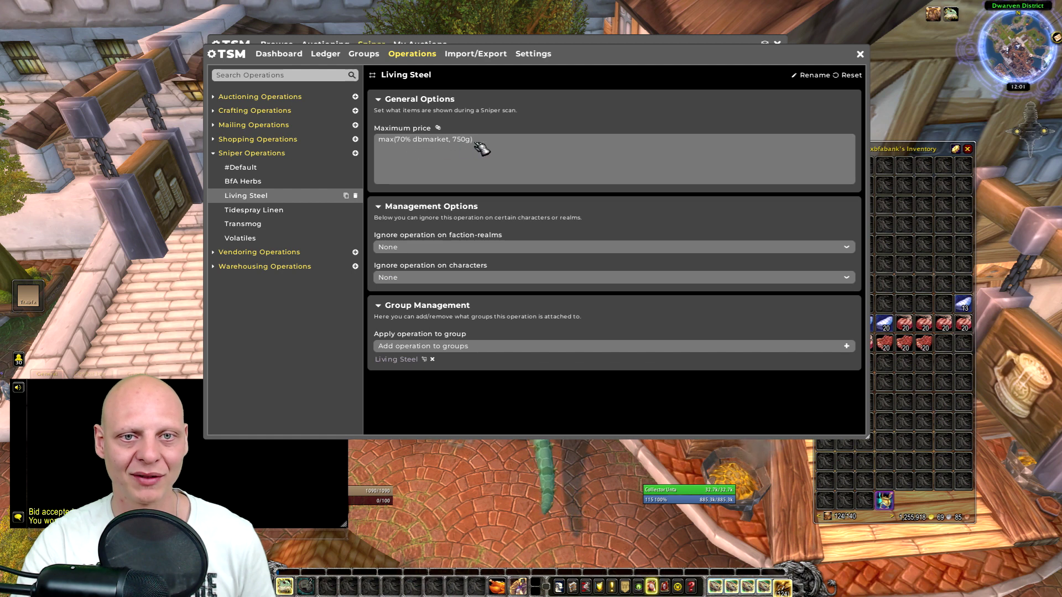
left_click(278, 210)
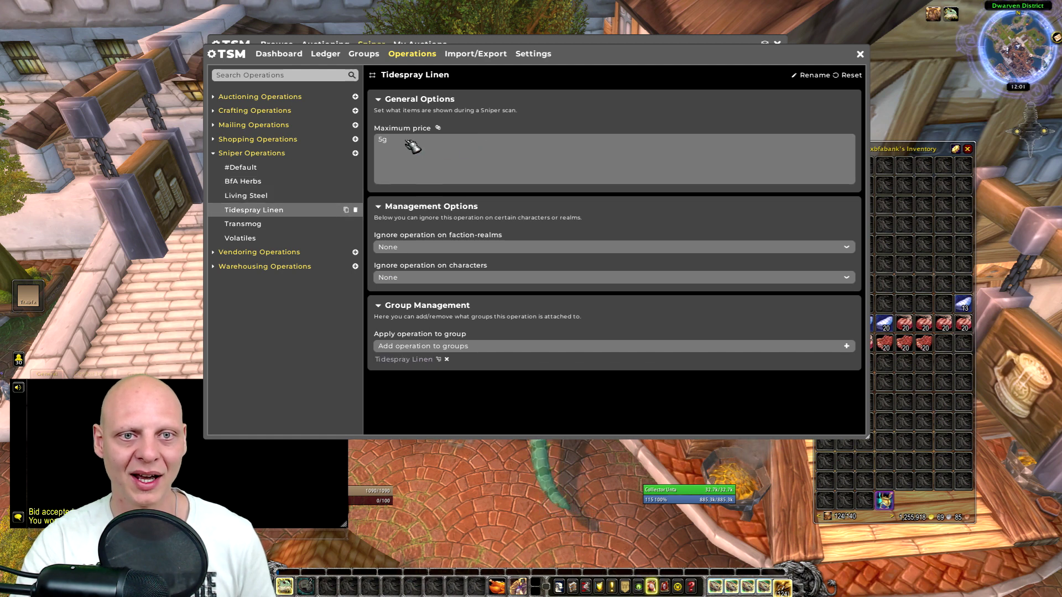
left_click(295, 225)
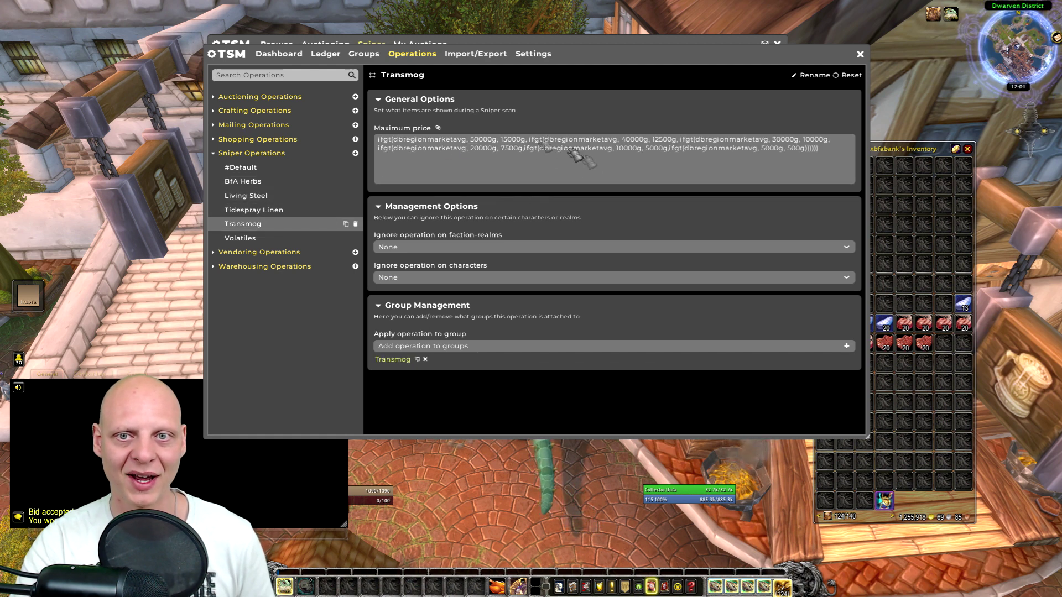
left_click(243, 239)
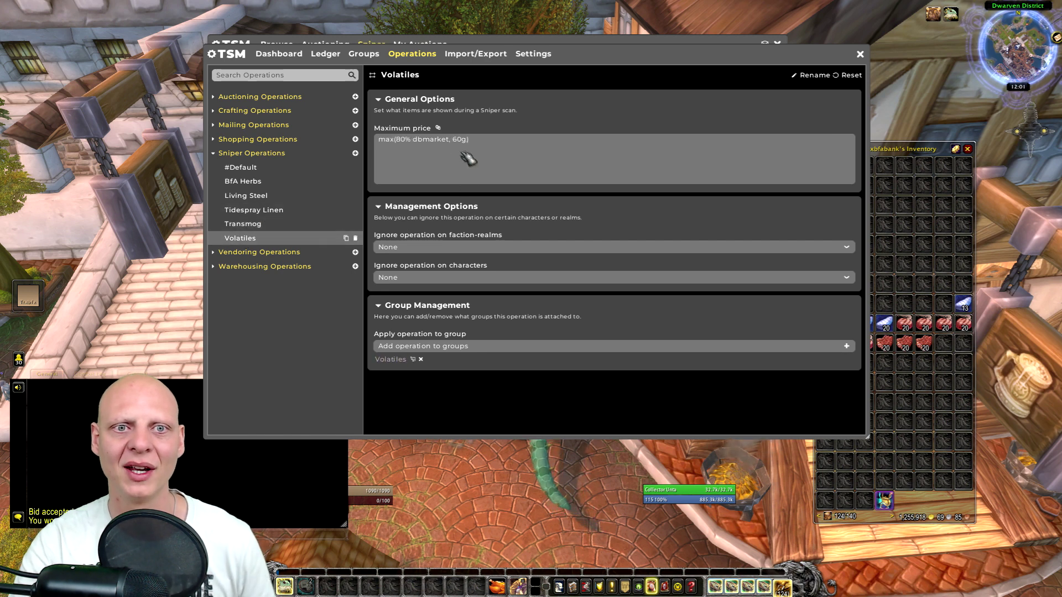
left_click(293, 183)
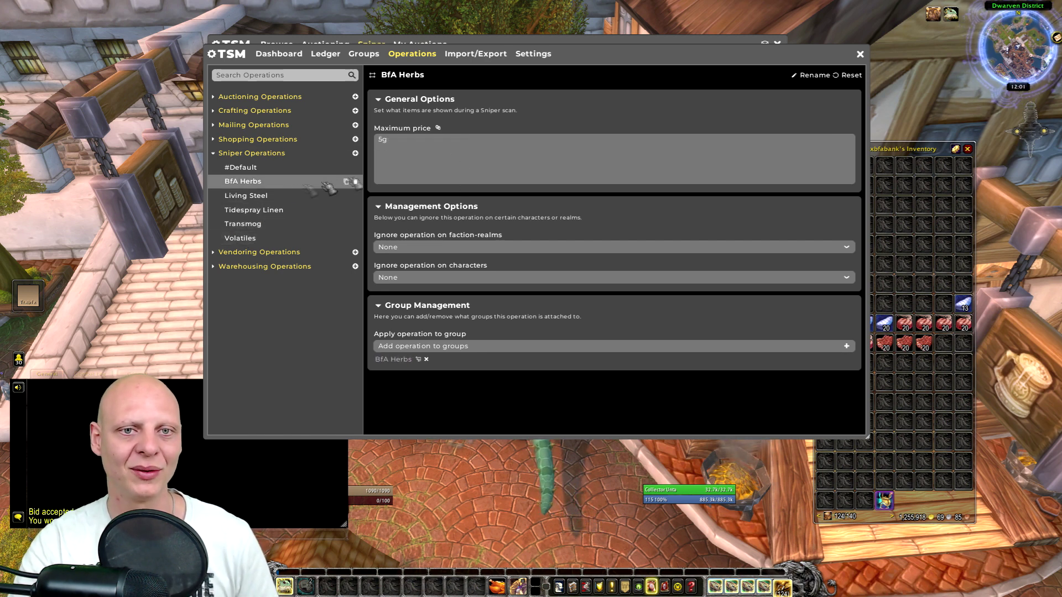